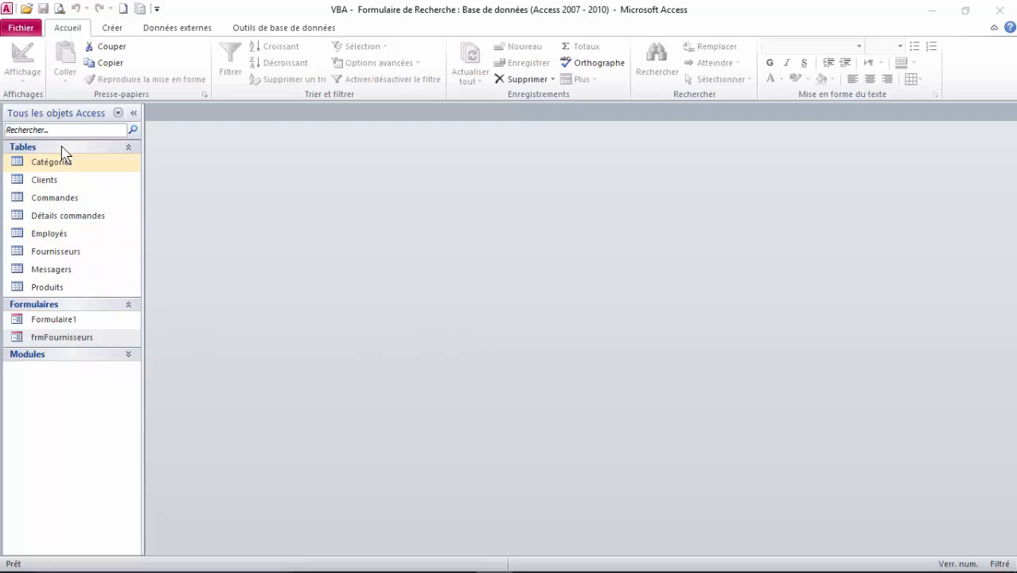
- Open the Fournisseurs table, examine its records and columns, and close it
double_click(55, 253)
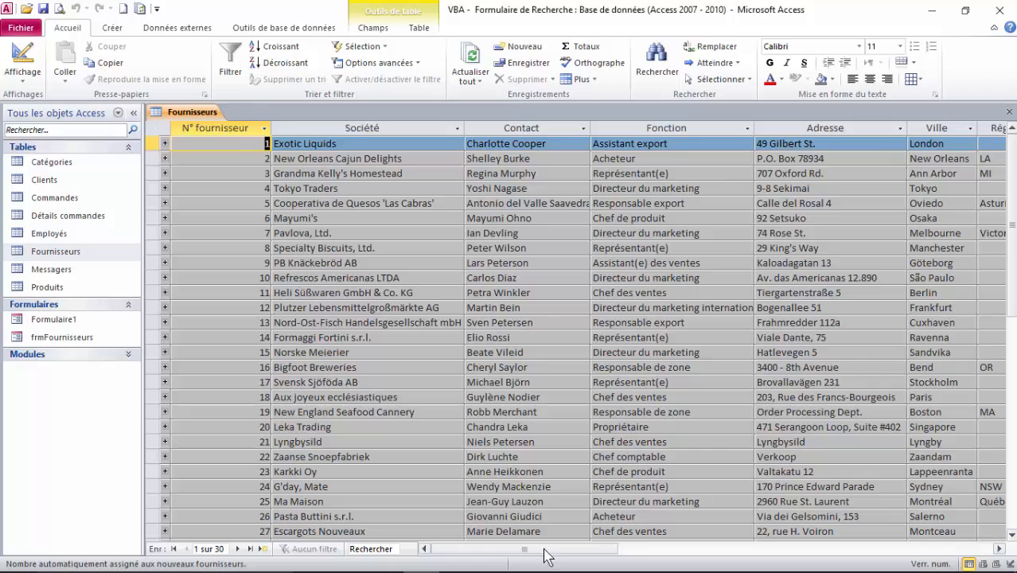
drag(552, 550, 440, 556)
click(1009, 112)
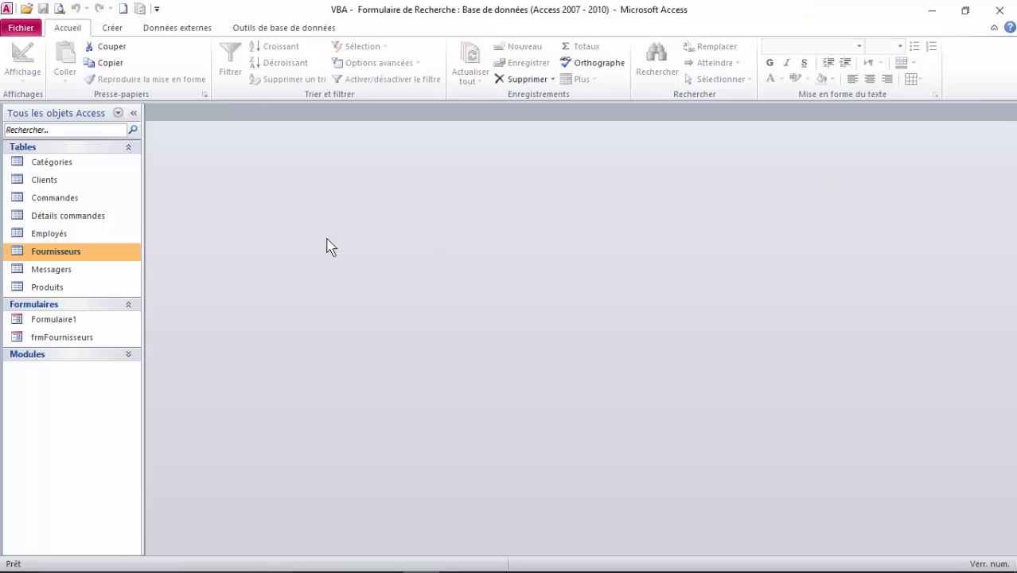
- Open Formulaire1 in form view and look through the full list of suppliers in its results list
double_click(54, 317)
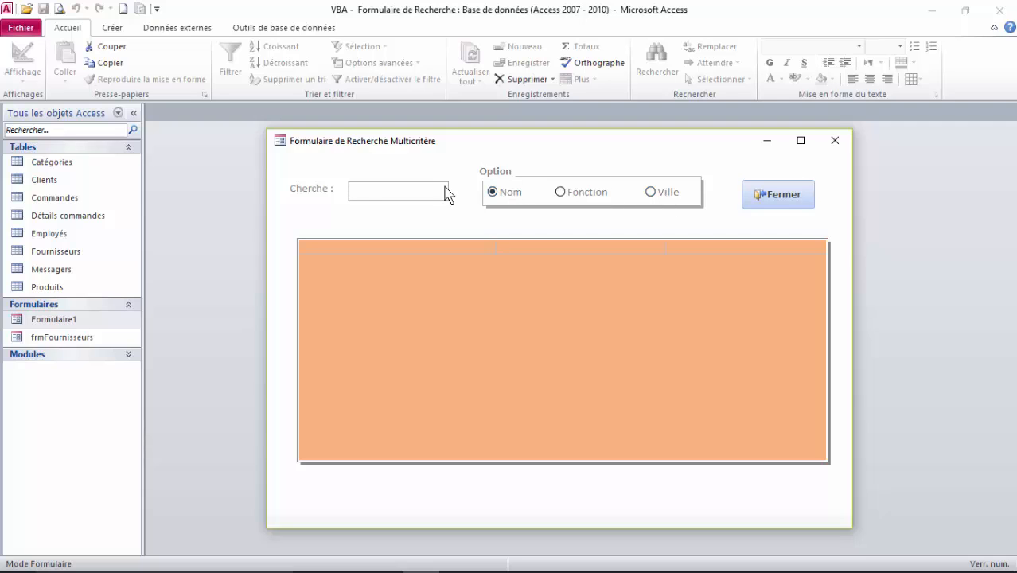
click(353, 190)
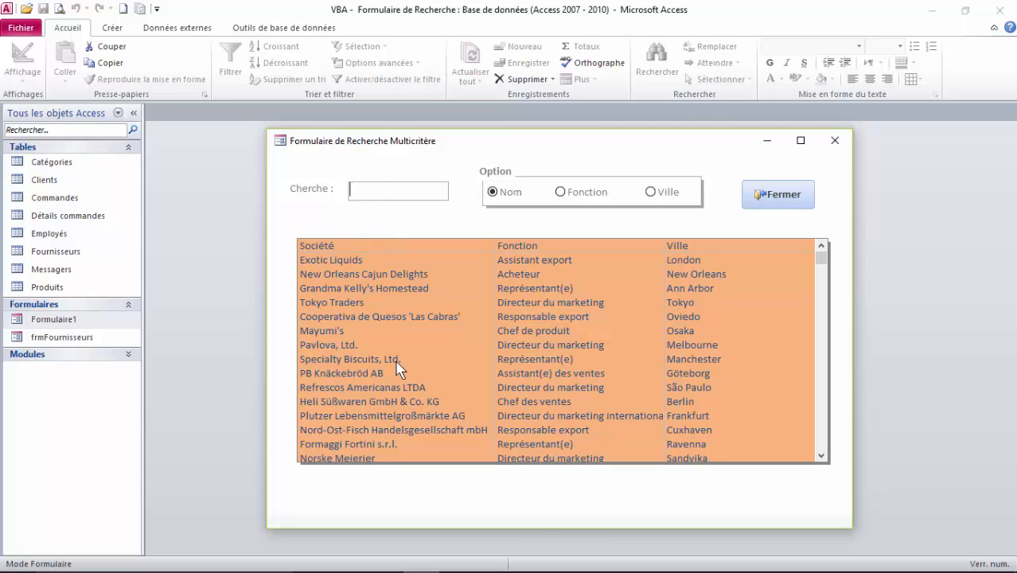
scroll(412, 362, down, 1)
scroll(412, 362, down, 7)
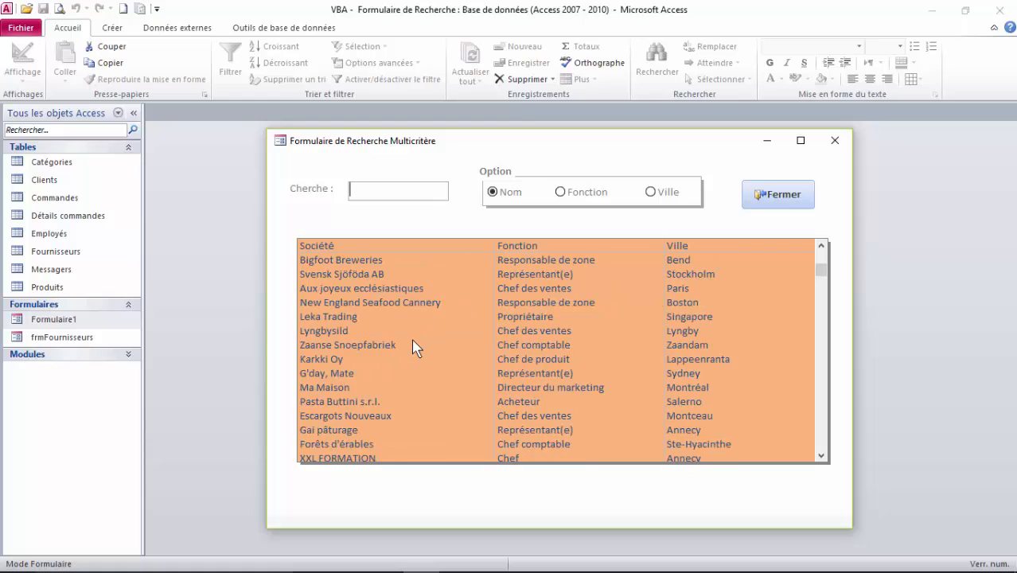
scroll(412, 347, up, 5)
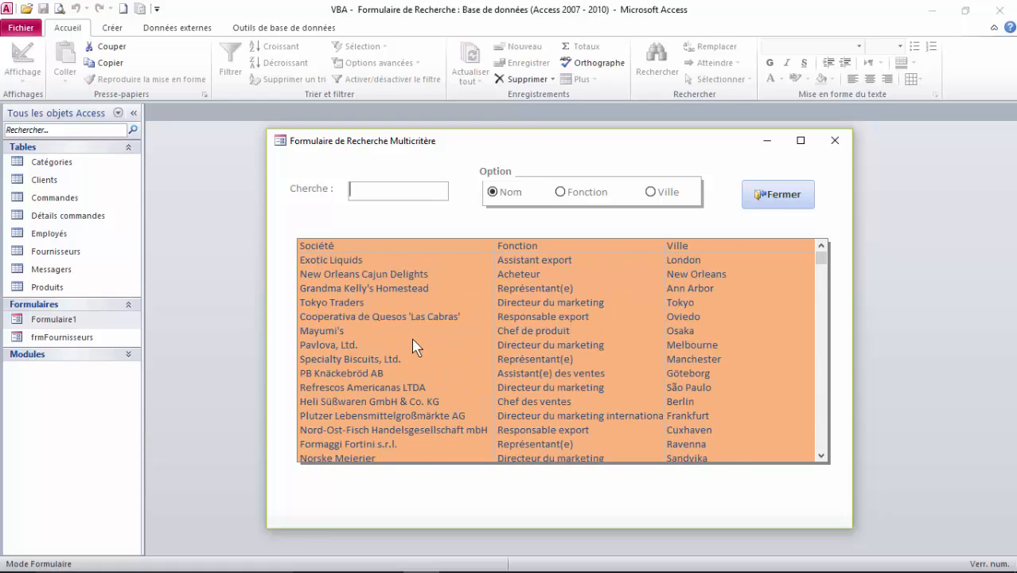
scroll(412, 348, down, 1)
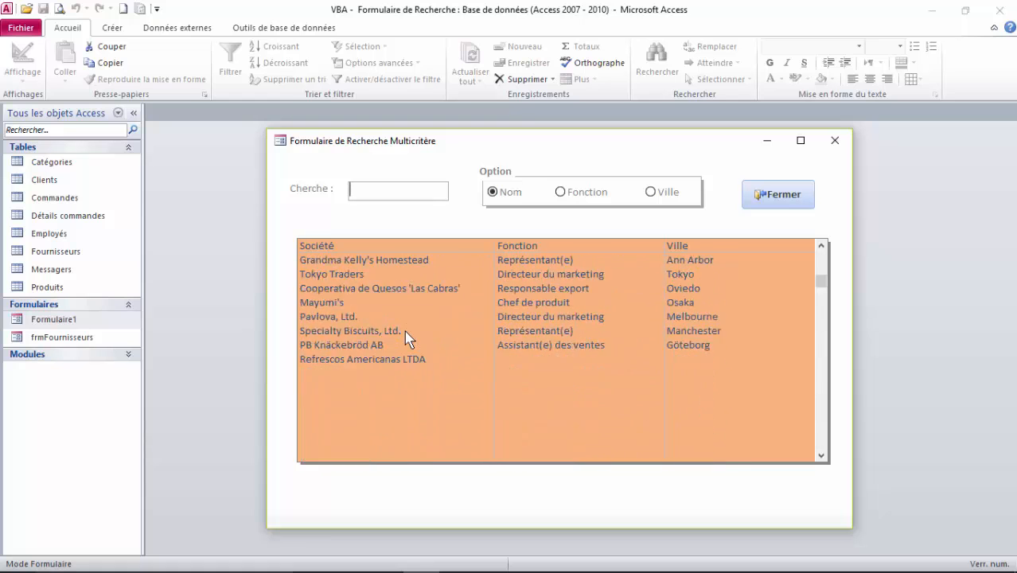
scroll(405, 338, down, 3)
scroll(404, 335, up, 5)
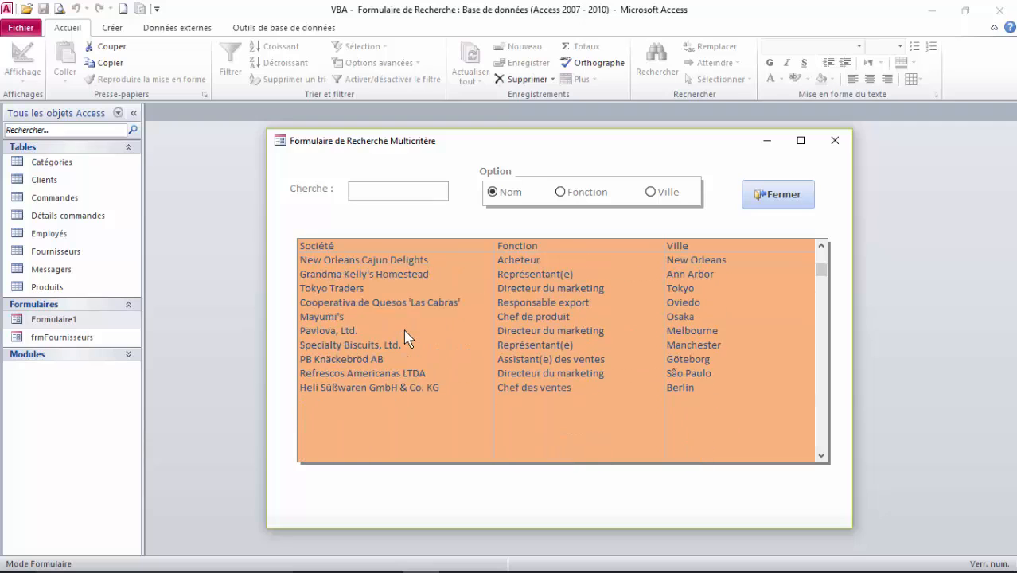
- Search the suppliers by Nom for "nor" in the Cherche field, then clear the search text
click(369, 195)
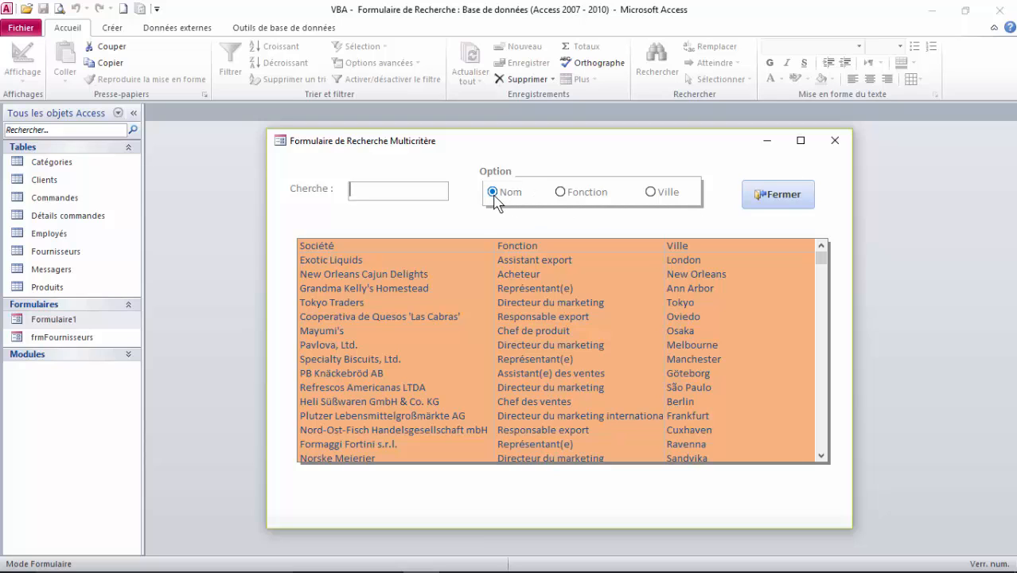
scroll(399, 286, down, 2)
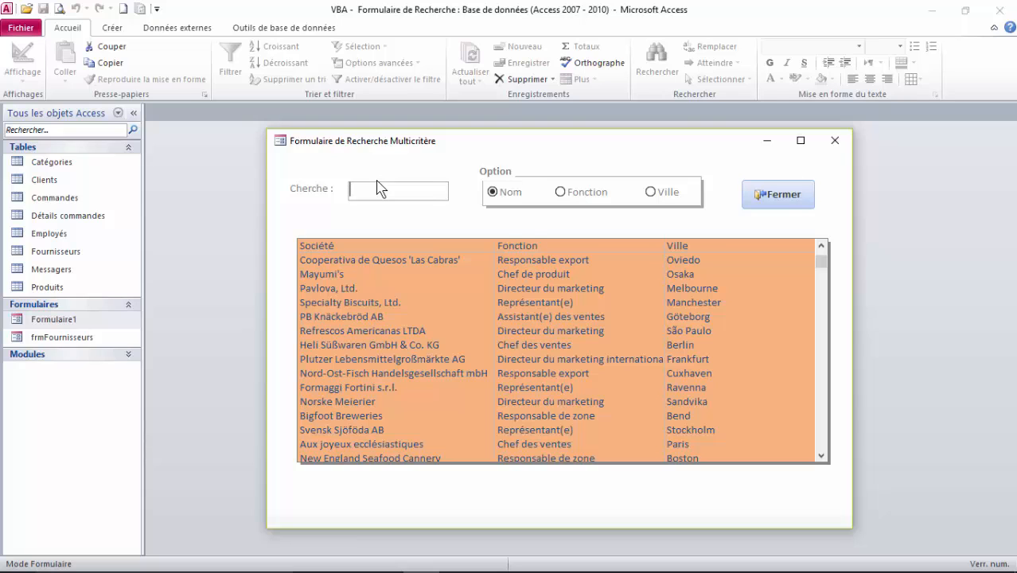
text(no)
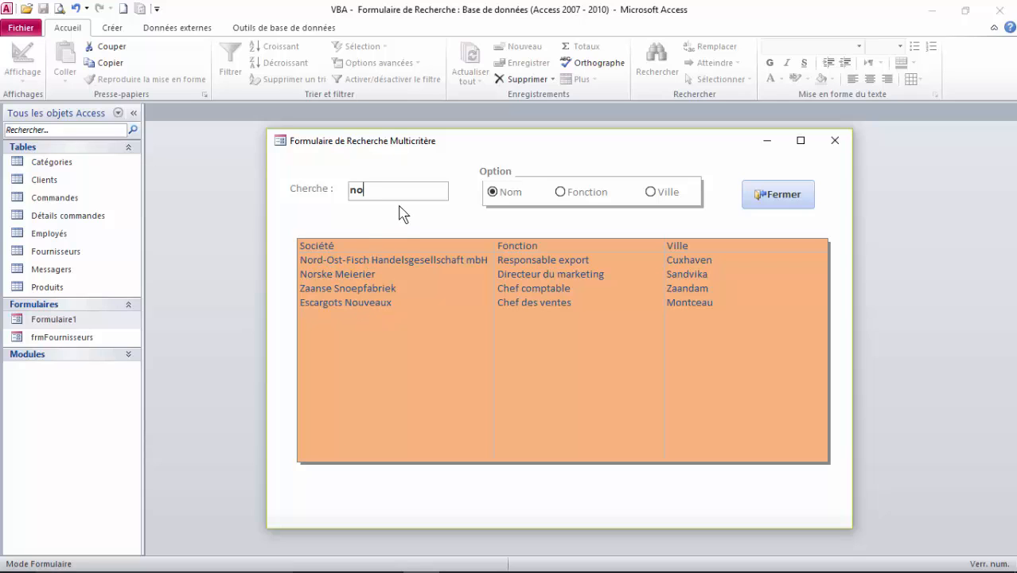
text(r)
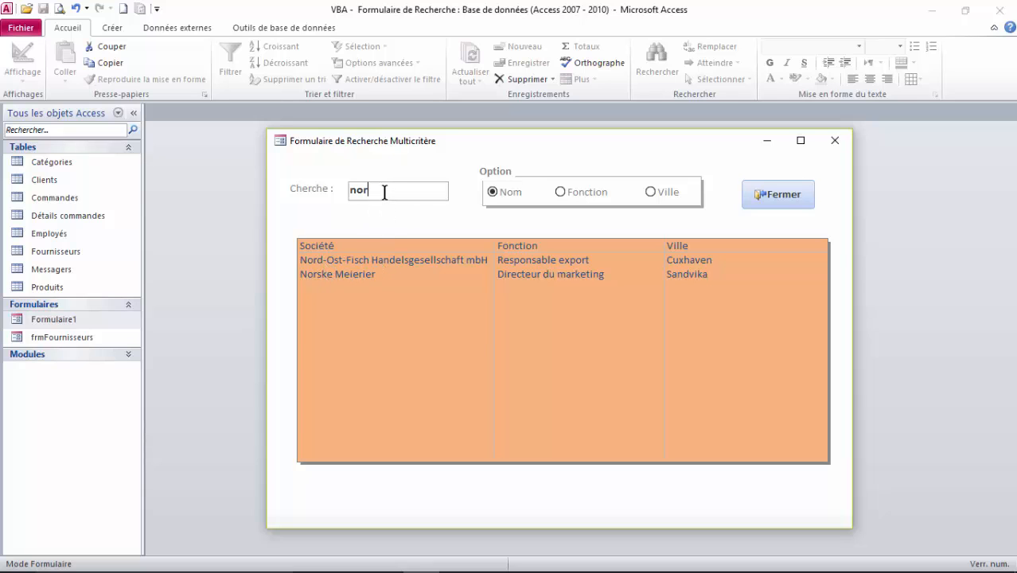
click(334, 197)
key(BackSpace)
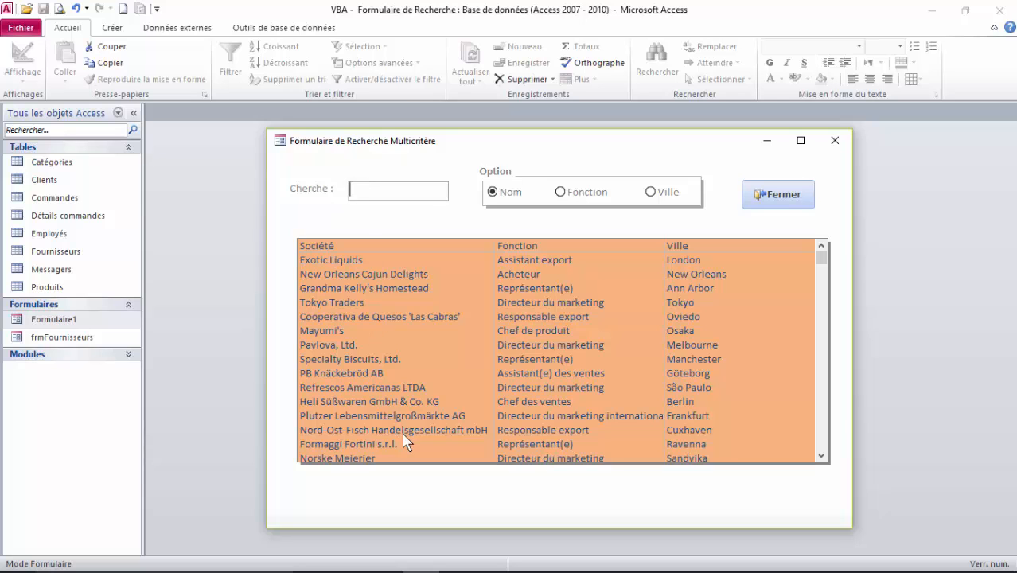
- Switch the search option to Fonction, search the suppliers for "ac", and clear the search text
scroll(403, 433, down, 2)
scroll(403, 426, up, 2)
click(561, 193)
scroll(532, 407, down, 2)
scroll(531, 407, down, 2)
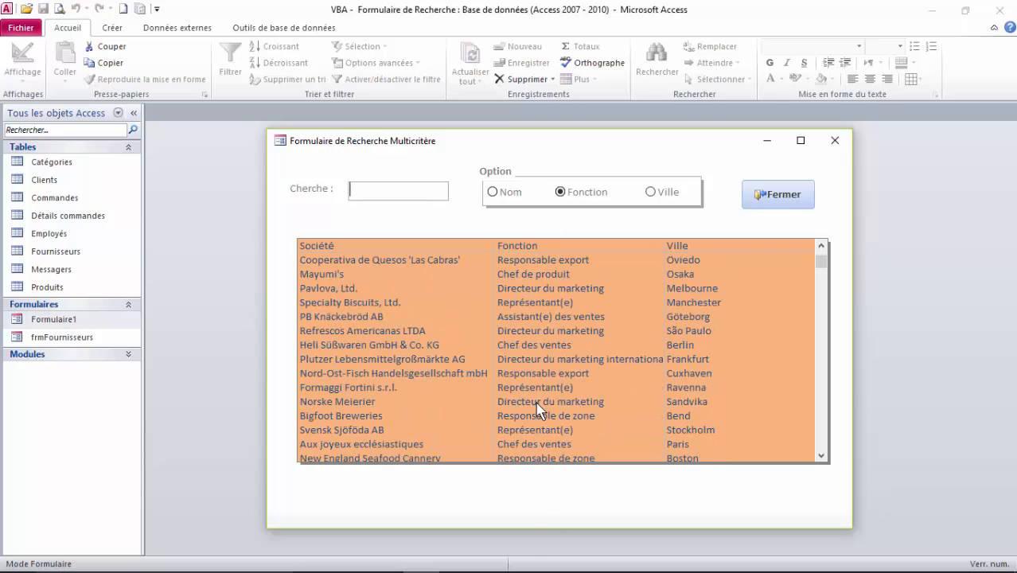
scroll(574, 429, up, 4)
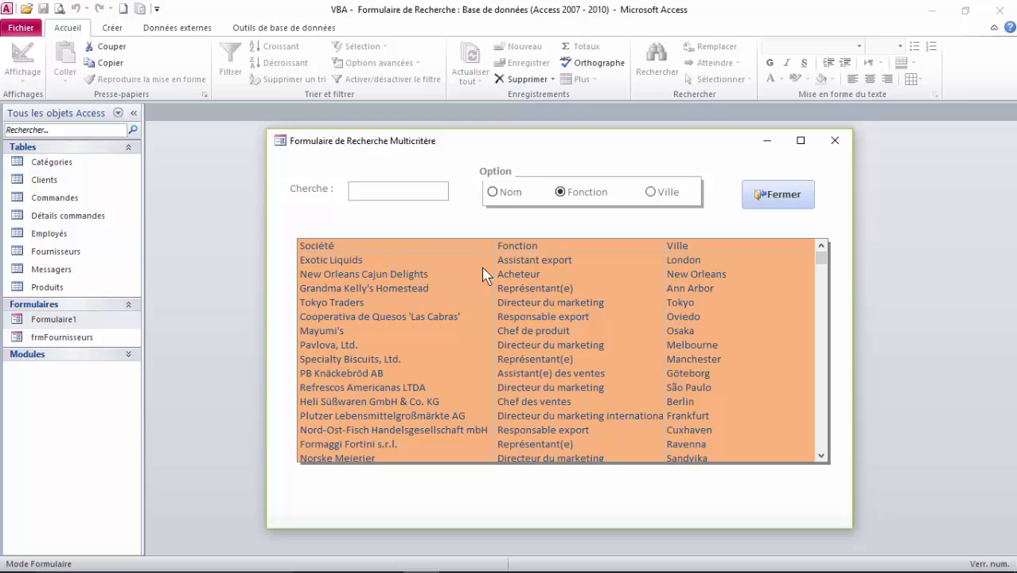
text(ac)
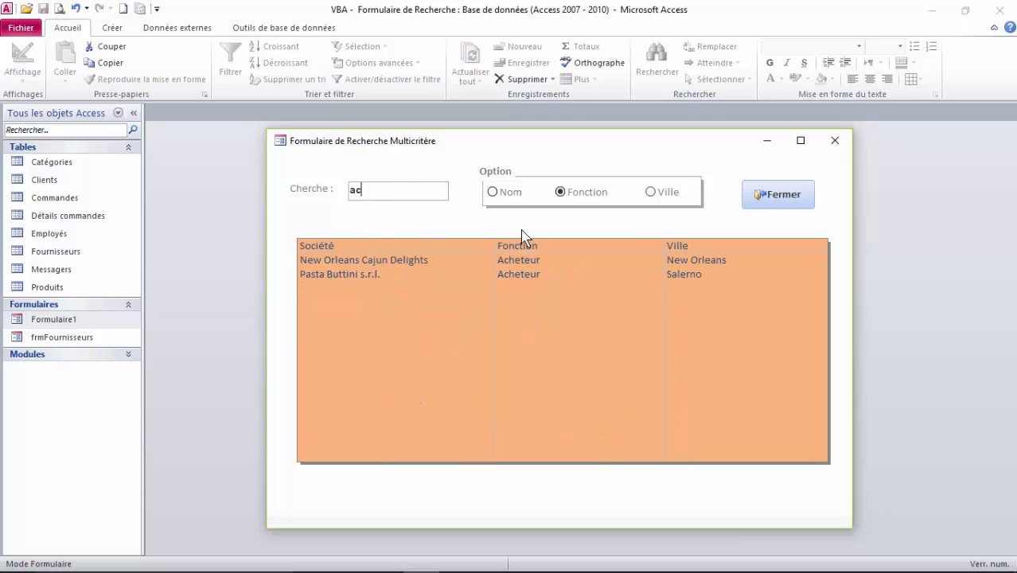
key(BackSpace)
key(BackSpace)
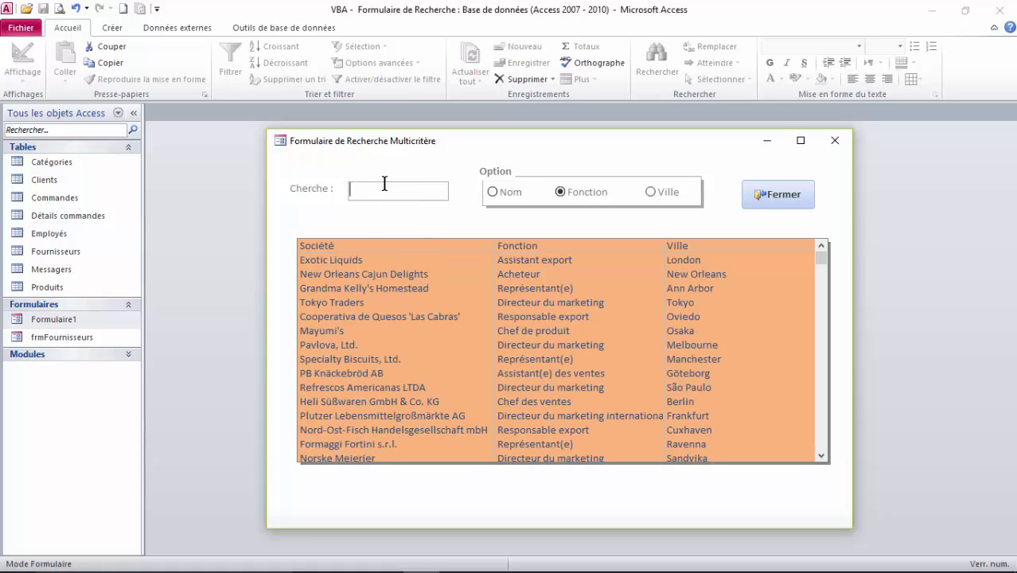
- Search the suppliers by Fonction for "di" and clear the search text
text(di)
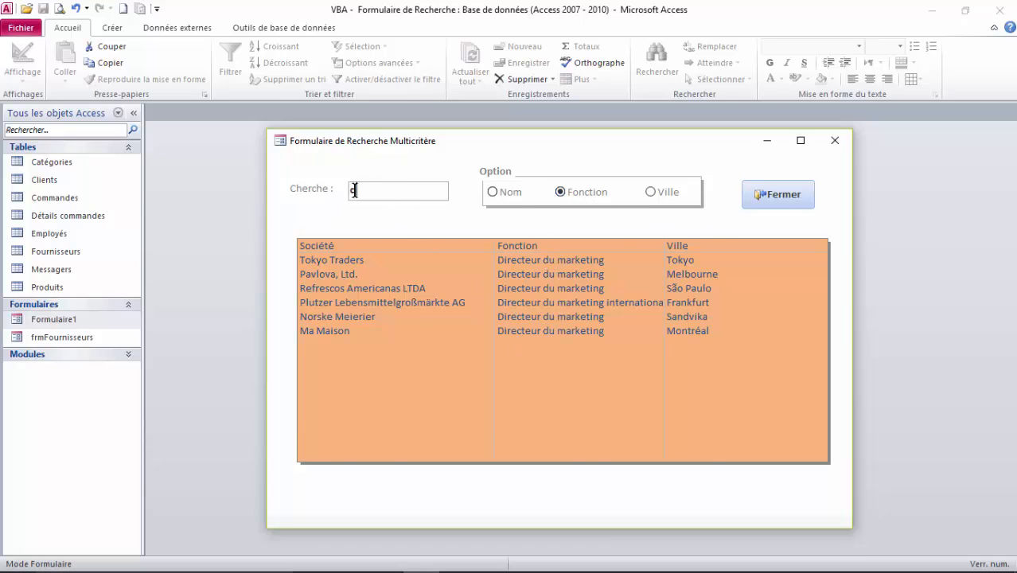
key(BackSpace)
key(BackSpace)
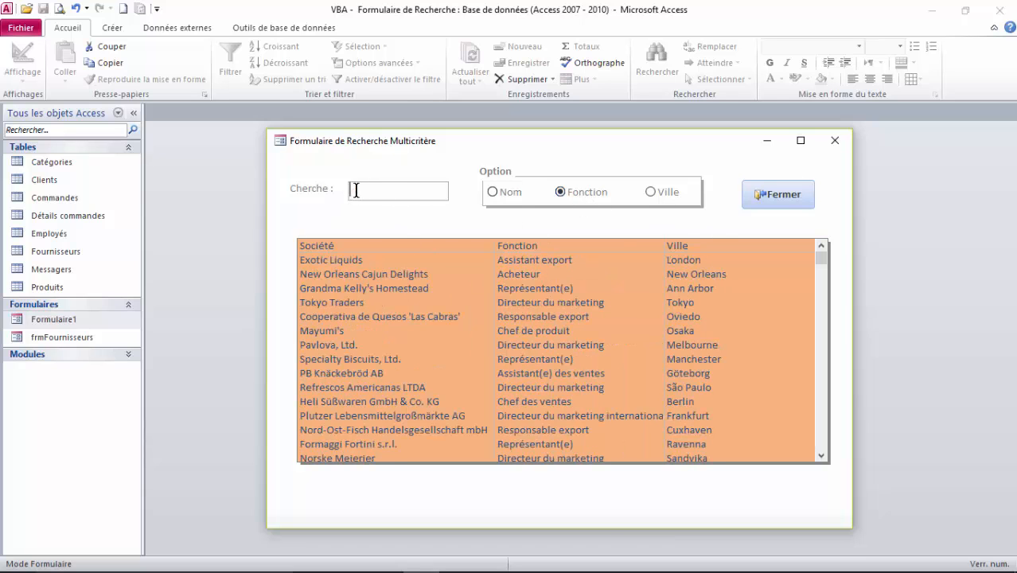
- Switch the search option to Ville, search the suppliers for "na", and clear the search text
click(652, 192)
drag(822, 258, 816, 406)
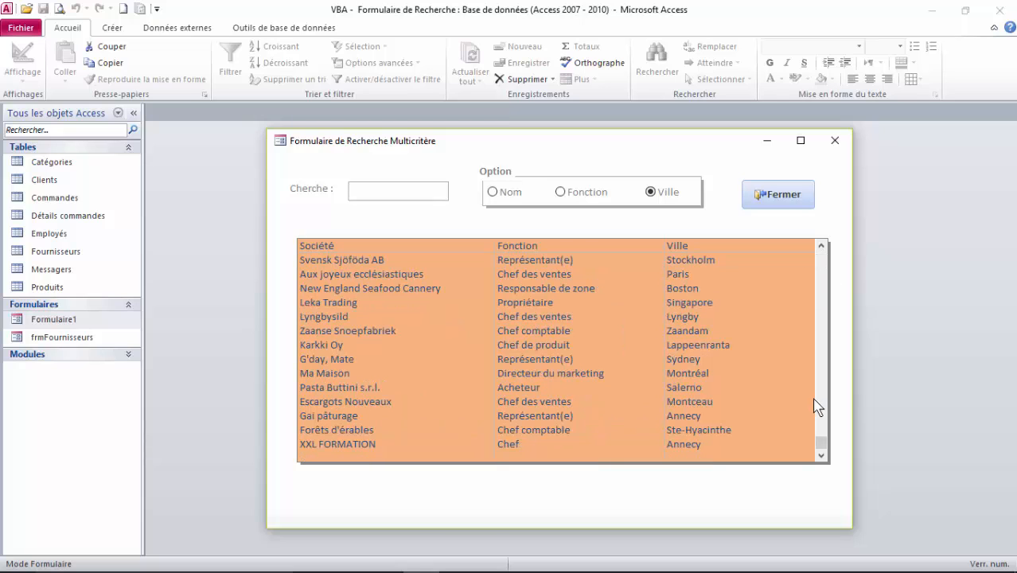
click(821, 415)
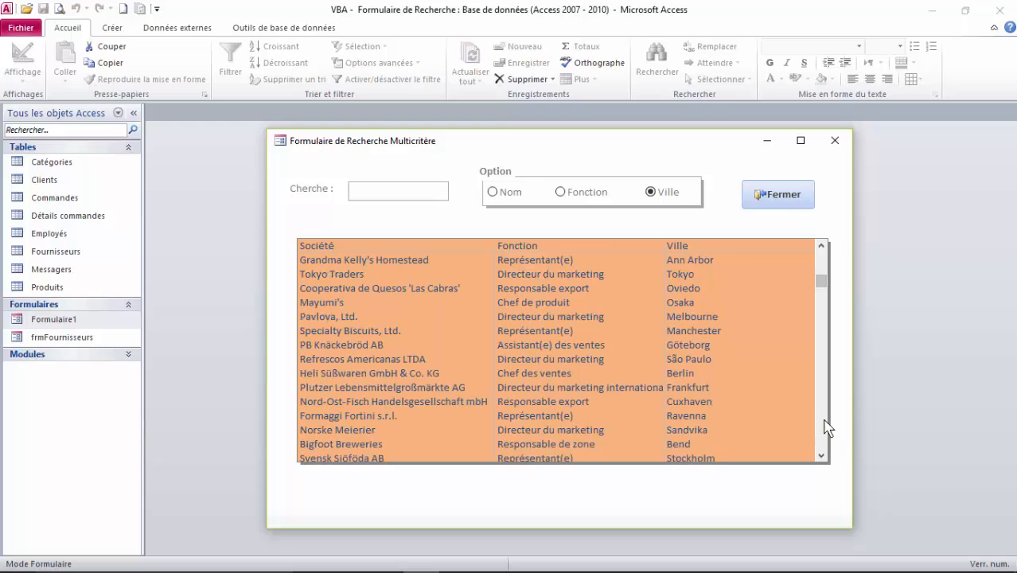
drag(822, 293, 822, 256)
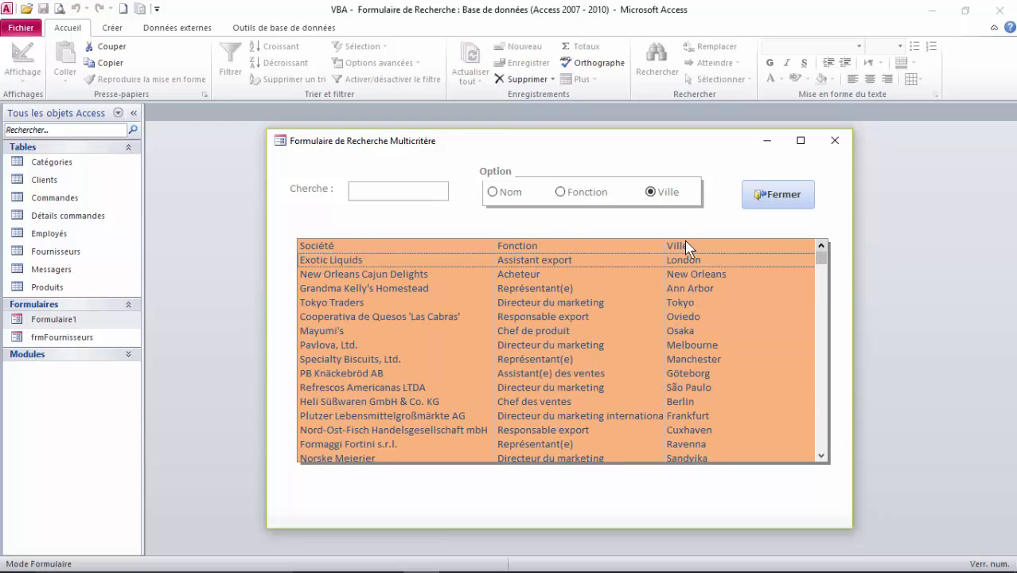
click(352, 189)
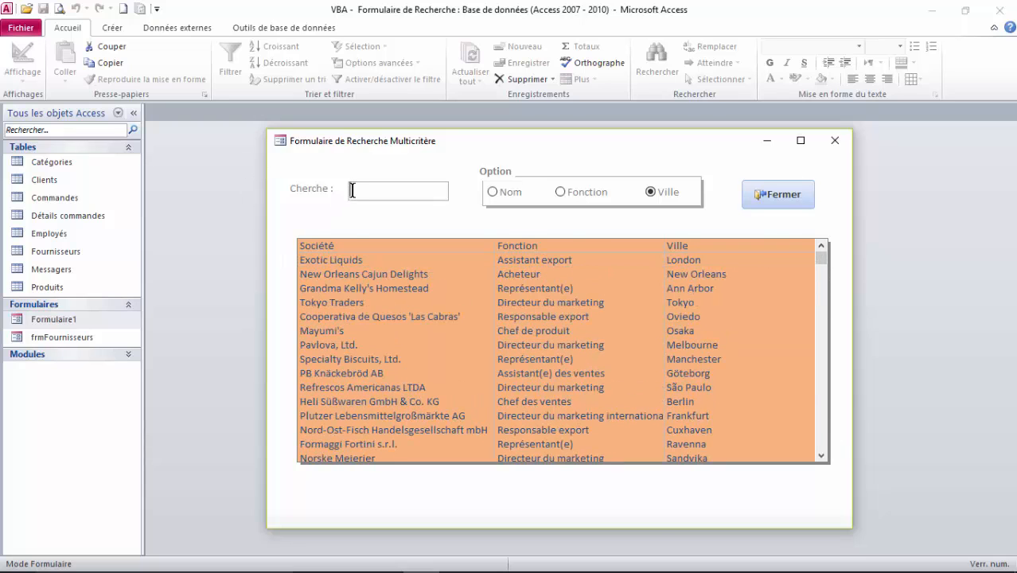
text(n)
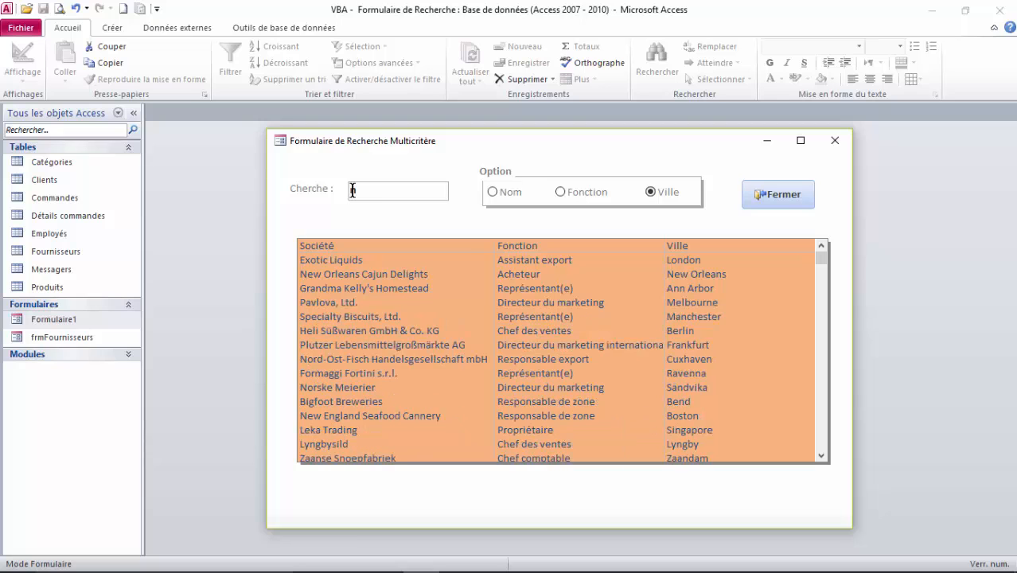
text(a)
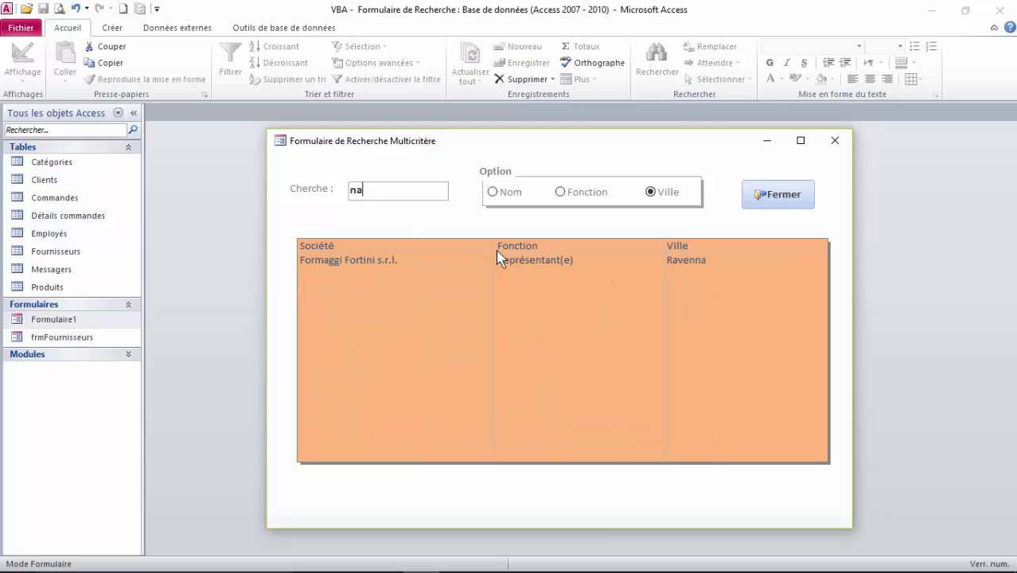
key(BackSpace)
key(BackSpace)
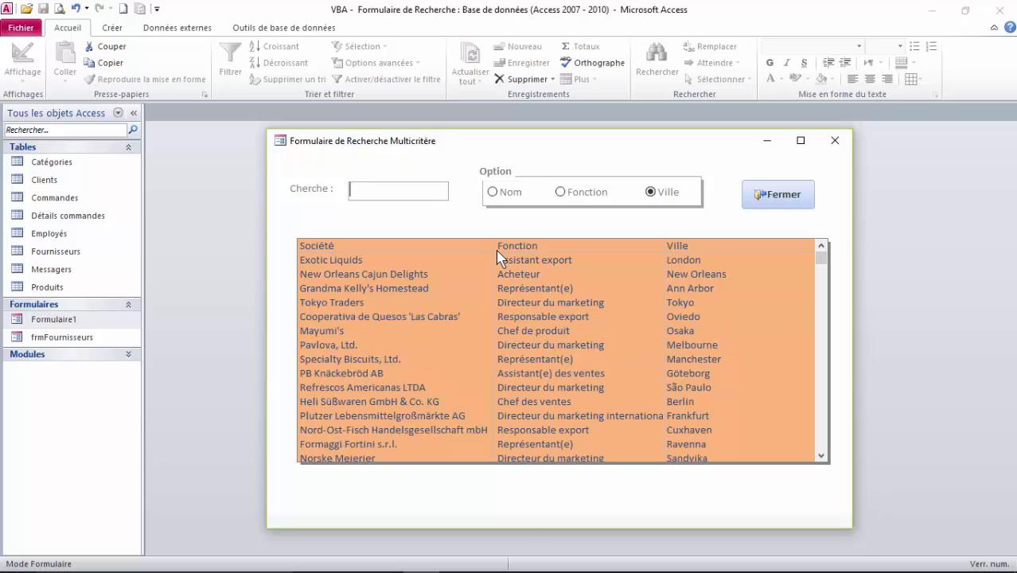
- Search the suppliers by Ville for "par" and clear the search text
text(pa)
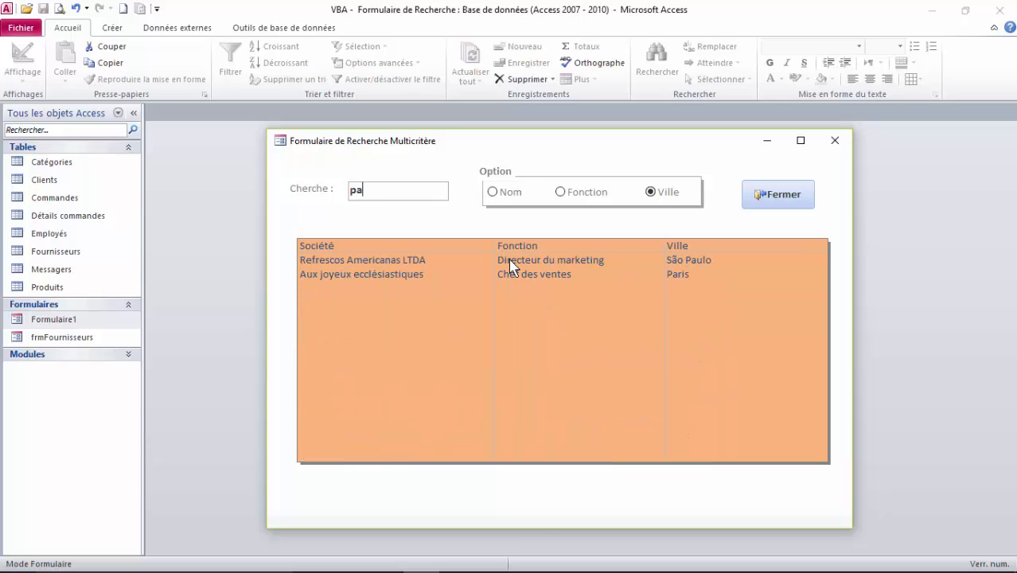
text(r)
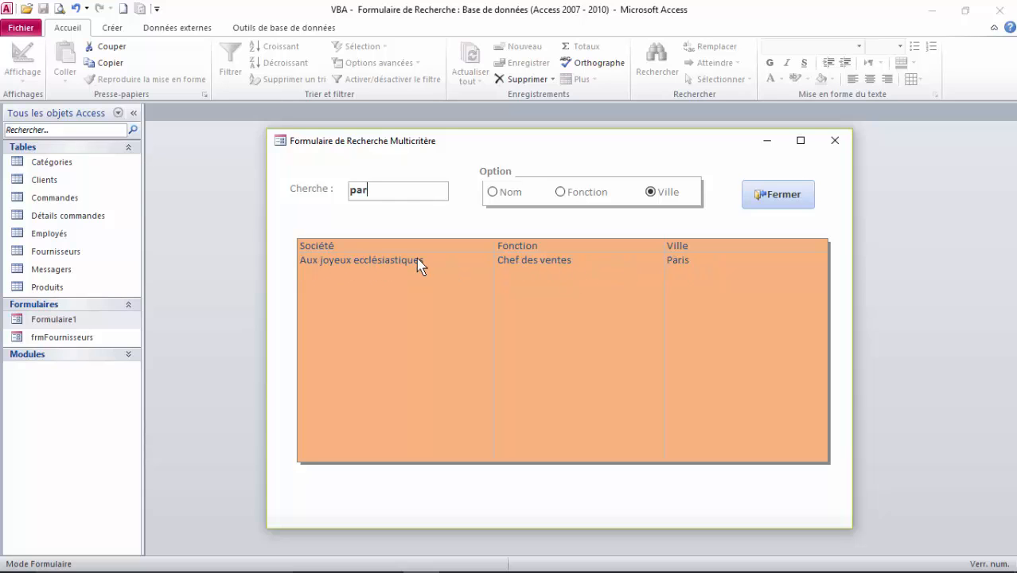
click(400, 191)
key(BackSpace)
key(BackSpace)
key(BackSpace)
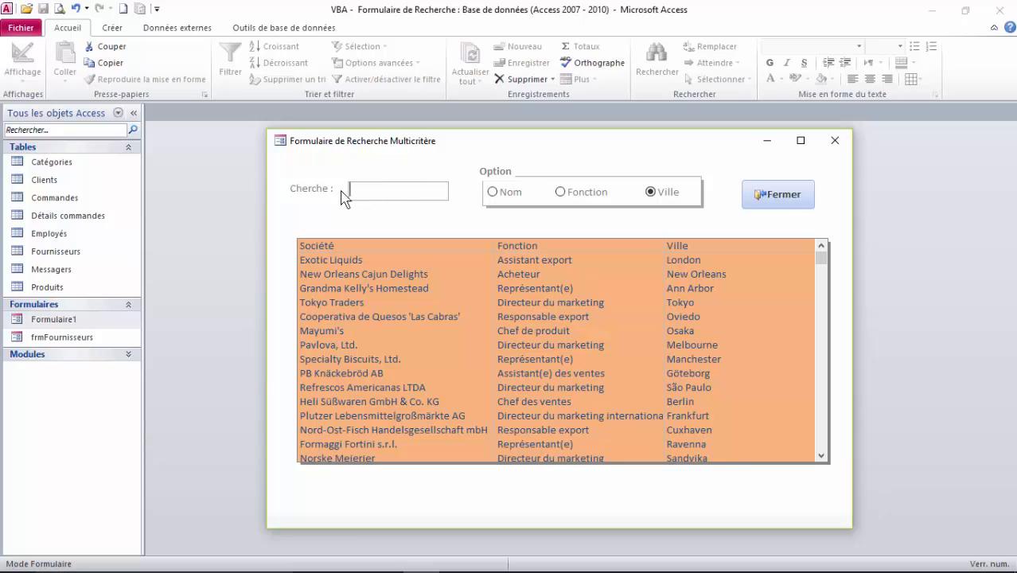
- Try the Nom, Fonction and Ville search options in turn, finishing on Nom
click(491, 192)
click(561, 192)
click(649, 191)
click(560, 192)
click(494, 193)
- Set the search option to Fonction and select the New Orleans Cajun Delights row in the results list
click(560, 192)
click(551, 317)
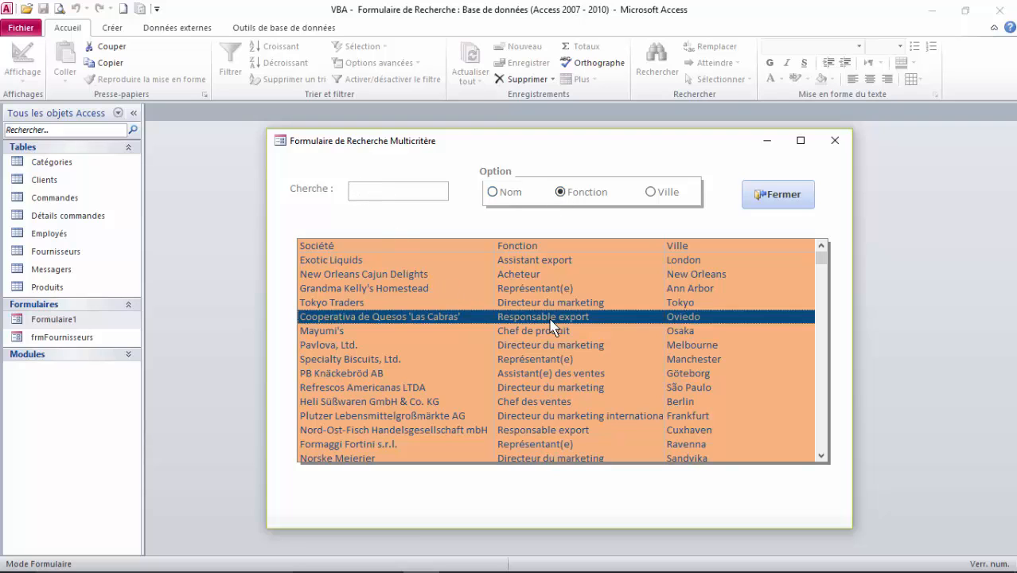
click(525, 277)
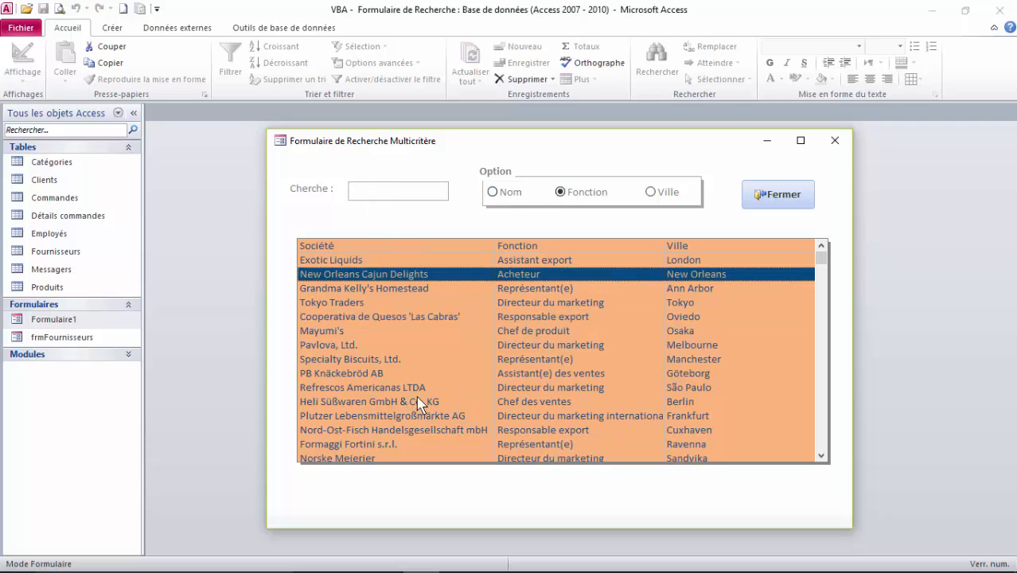
scroll(479, 312, down, 1)
scroll(480, 312, up, 1)
- Search the suppliers by Fonction for "dir" and open the supplier information for Norske Meierier
click(359, 190)
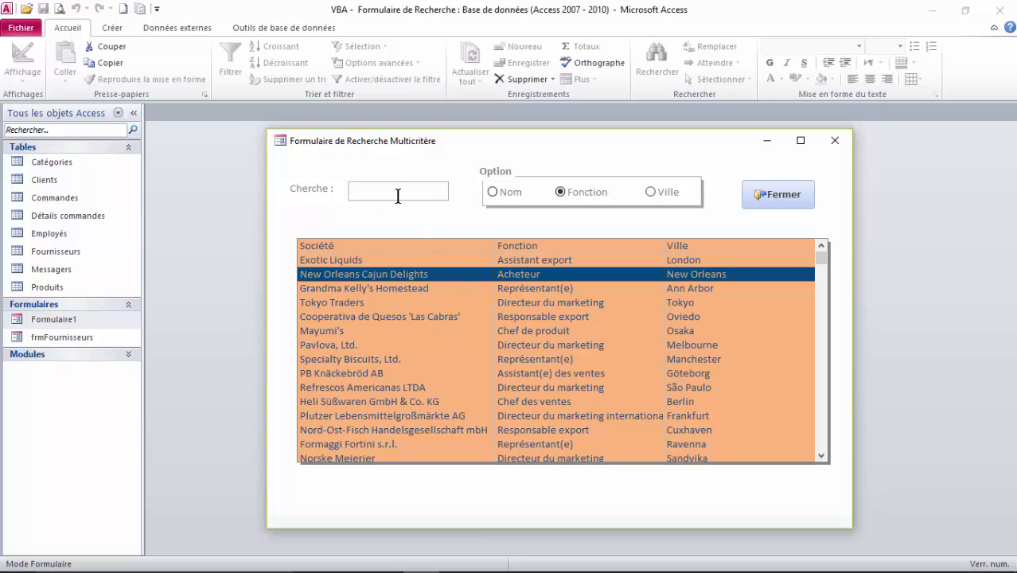
text(dir)
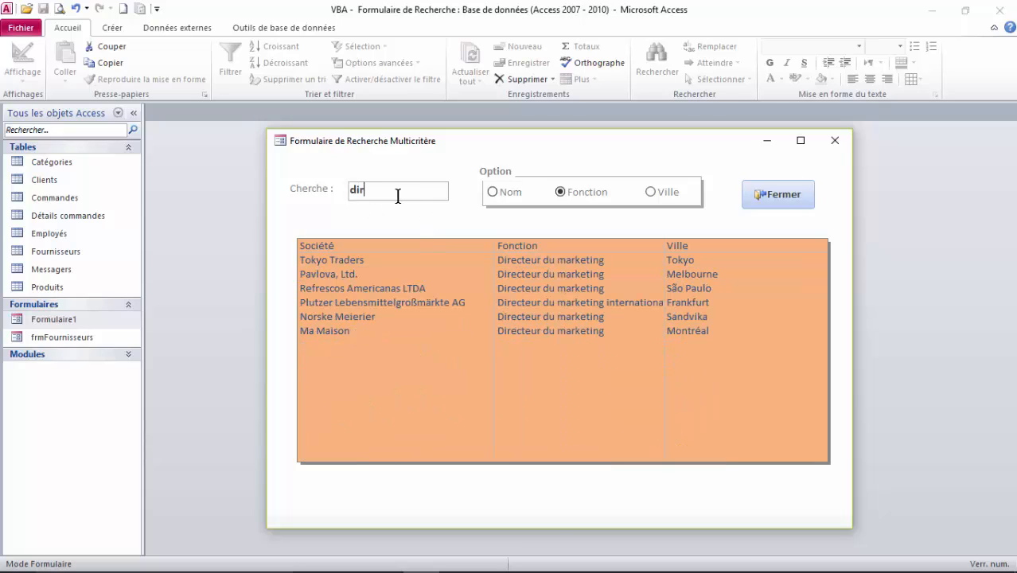
click(527, 317)
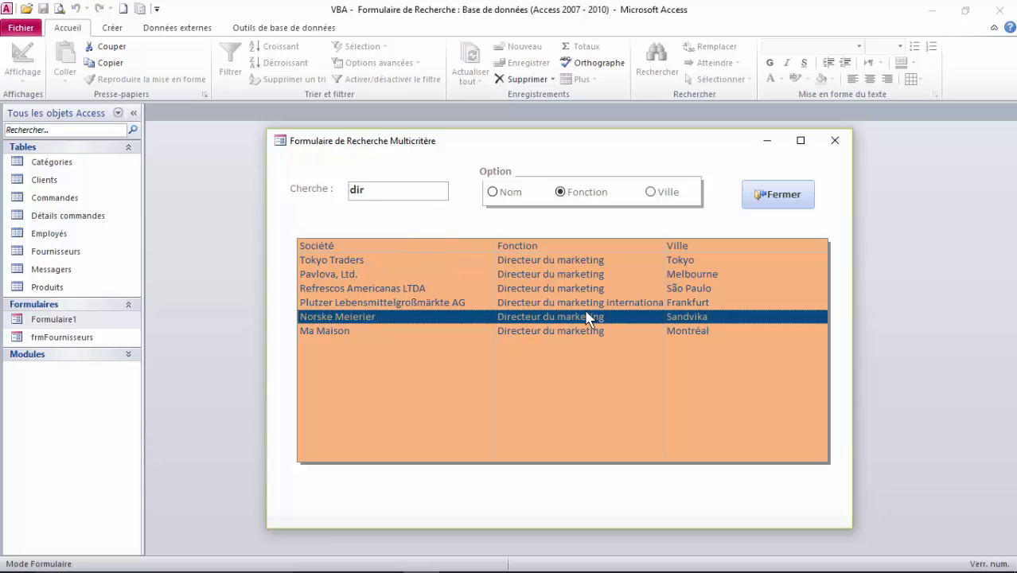
double_click(519, 322)
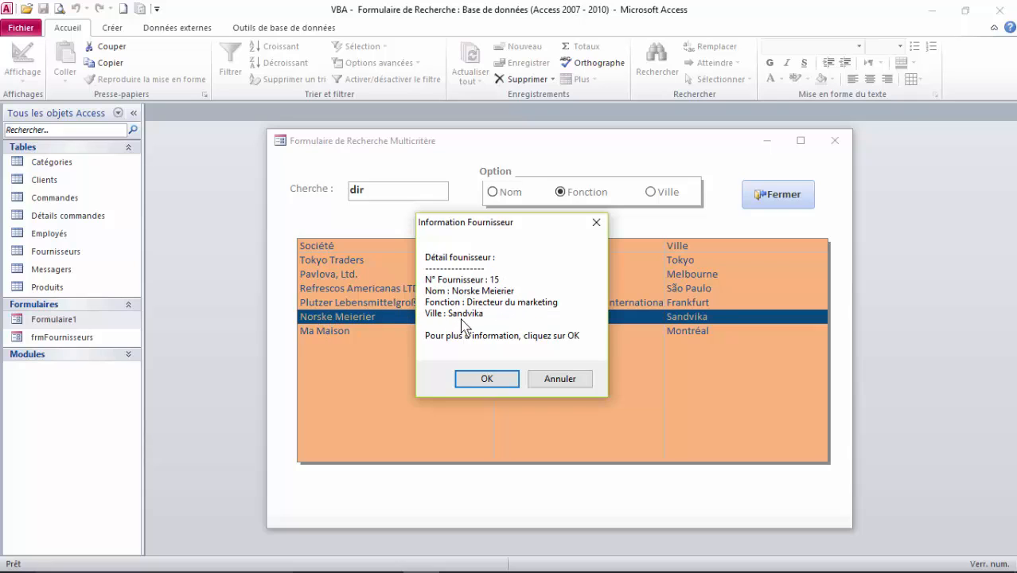
- View the supplier information for Tokyo Traders in the results list, dismiss it and close the search form
click(560, 378)
double_click(347, 261)
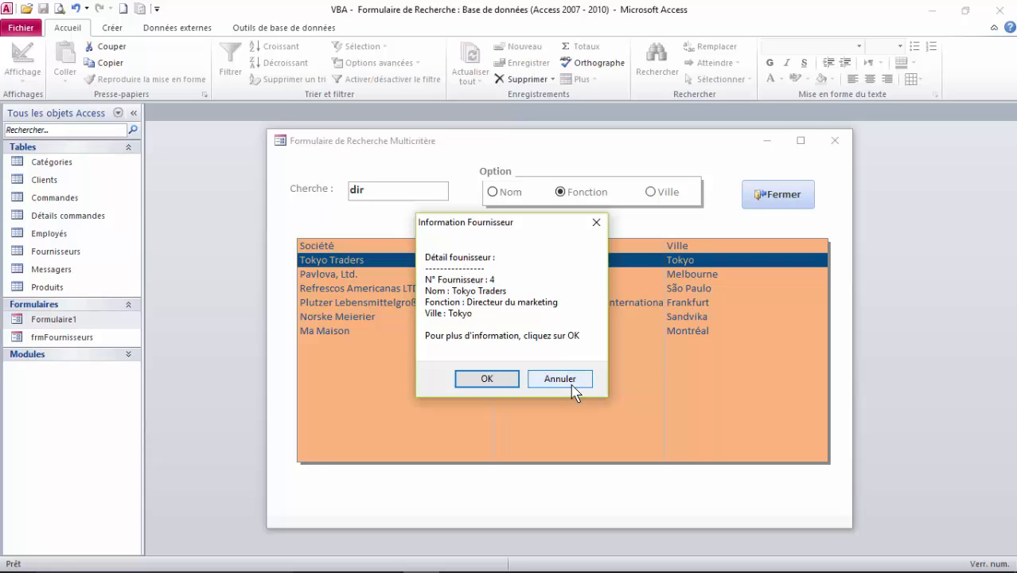
click(538, 380)
click(778, 202)
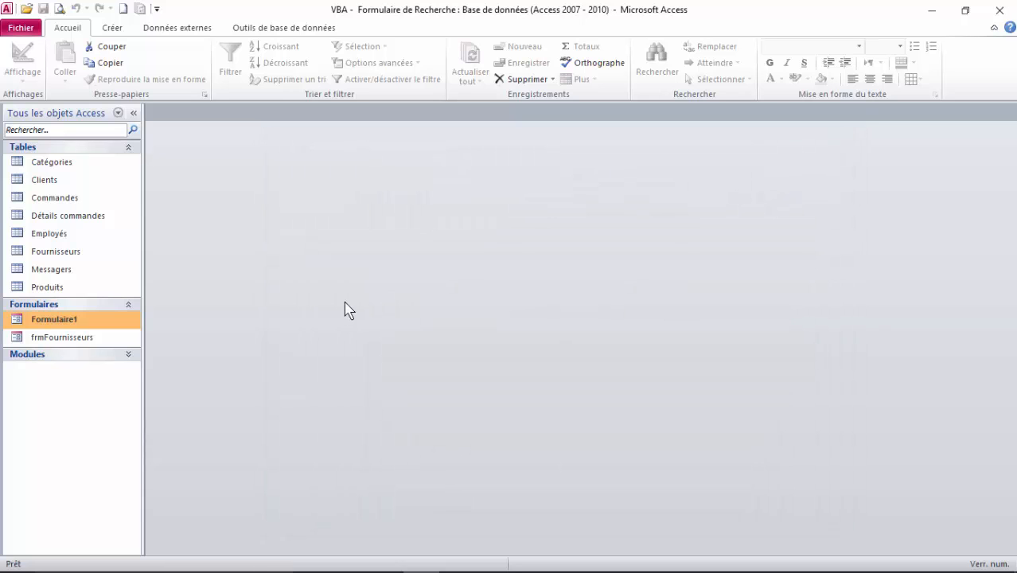
- Open the Fournisseurs table and the Formulaire1 search form, placing the form lower over the datasheet
double_click(56, 252)
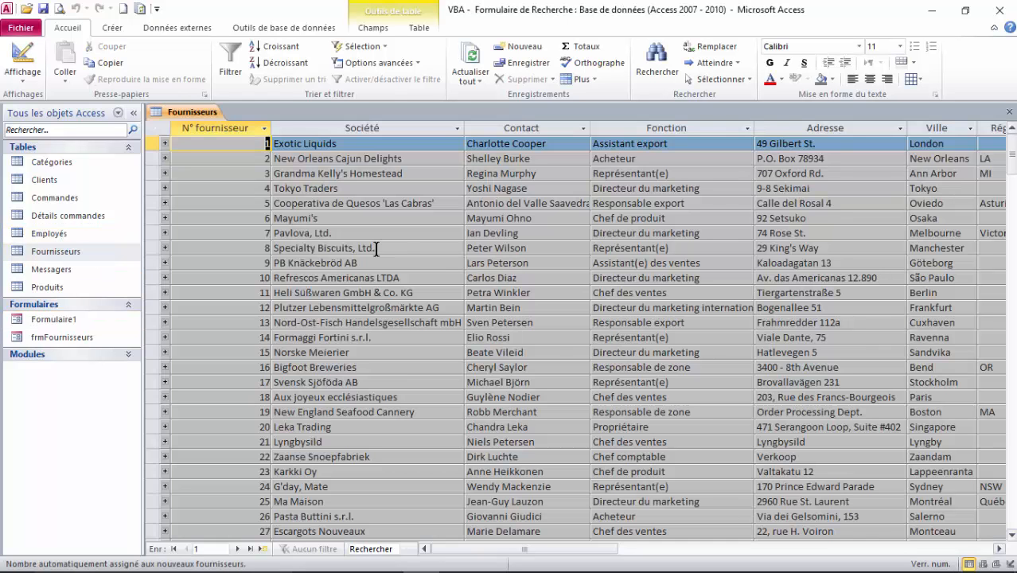
click(57, 321)
double_click(57, 320)
drag(626, 144, 739, 201)
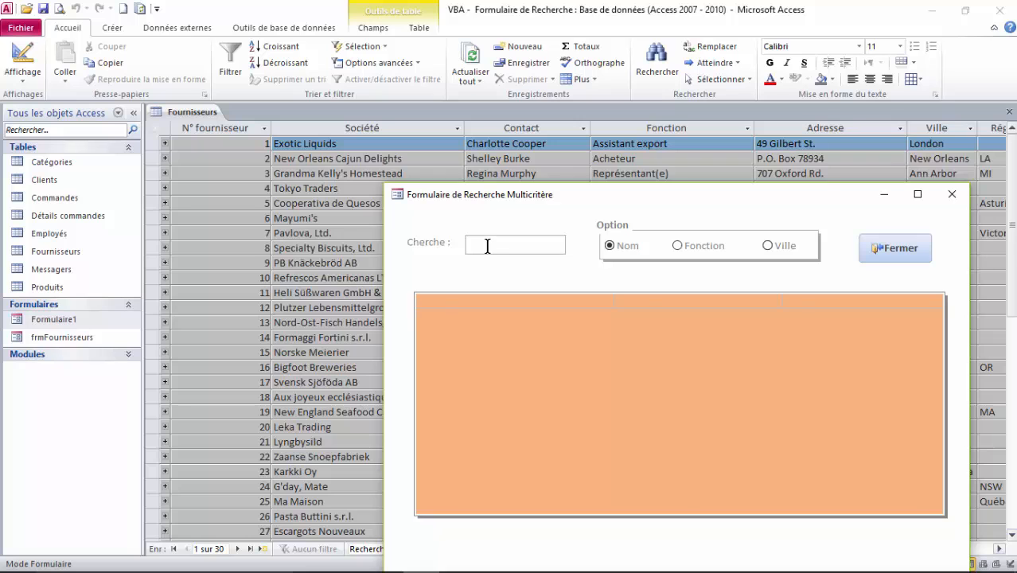
- Search the suppliers by Nom for "gr" and open the supplier information for Grandma Kelly's Homestead
text(gr)
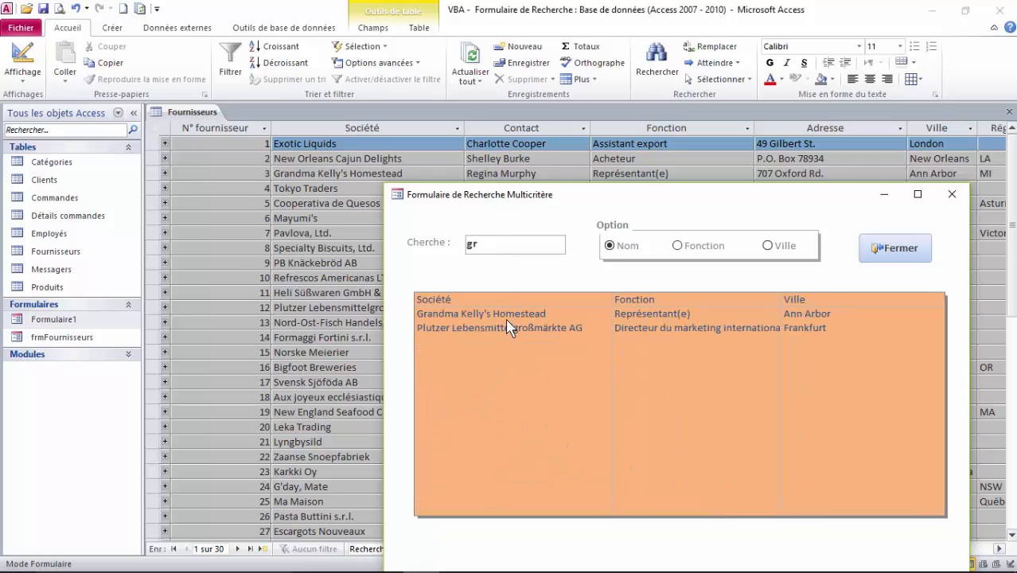
drag(642, 202, 478, 203)
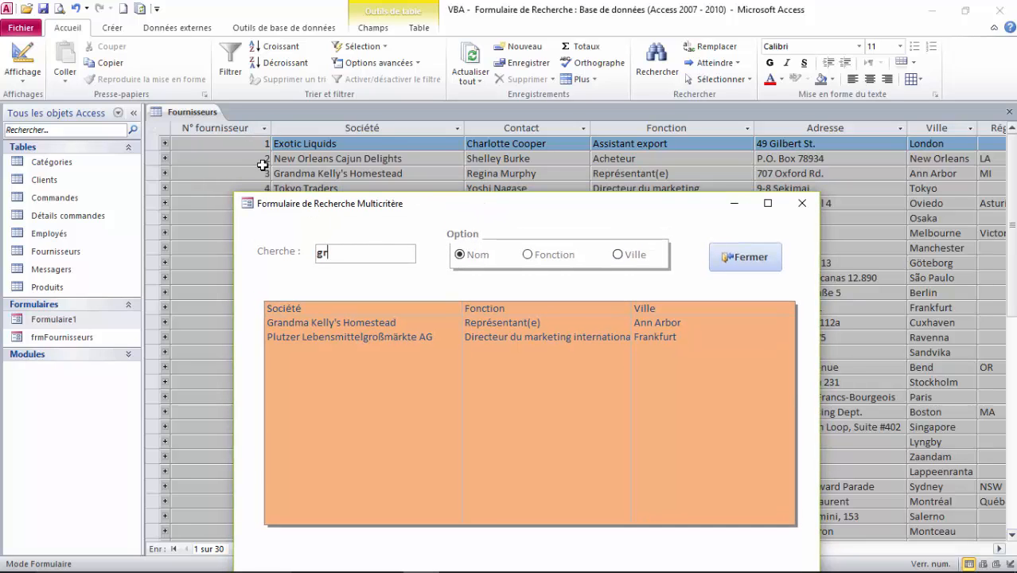
click(368, 329)
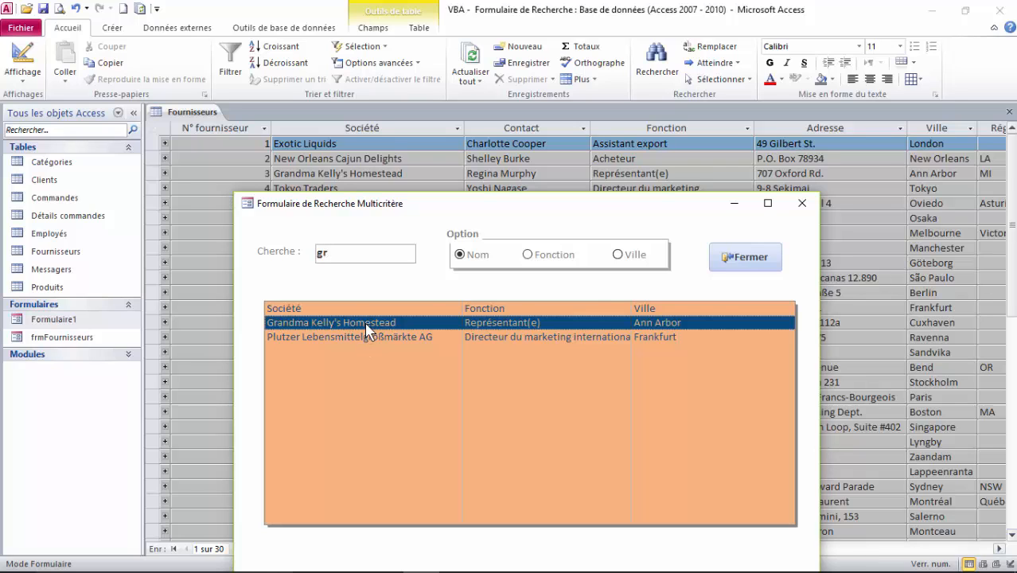
double_click(368, 330)
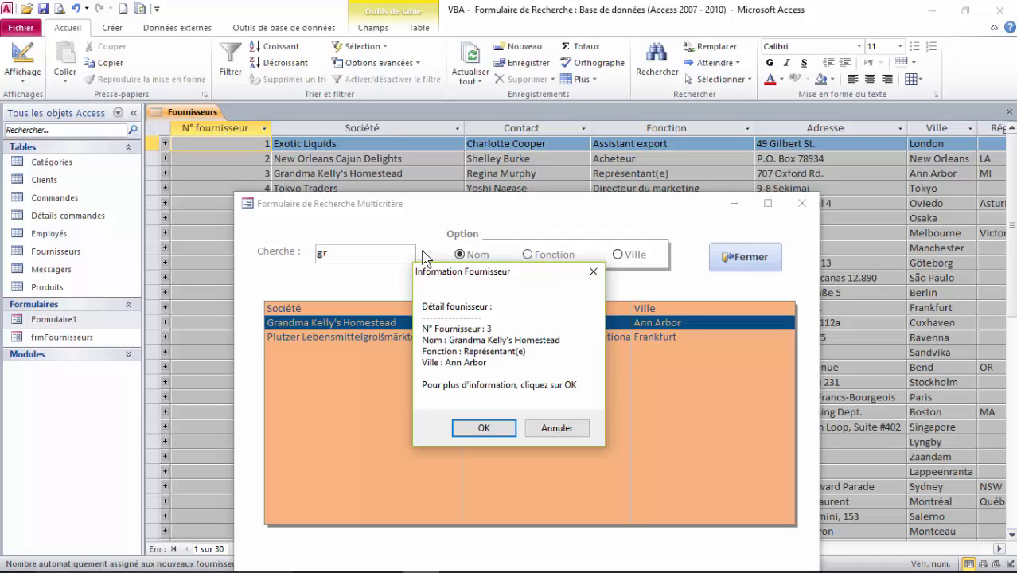
- Open the full Fiche Fournisseur for Grandma Kelly's Homestead, compare it with its row in the Fournisseurs table and close the sheet
click(316, 181)
click(484, 428)
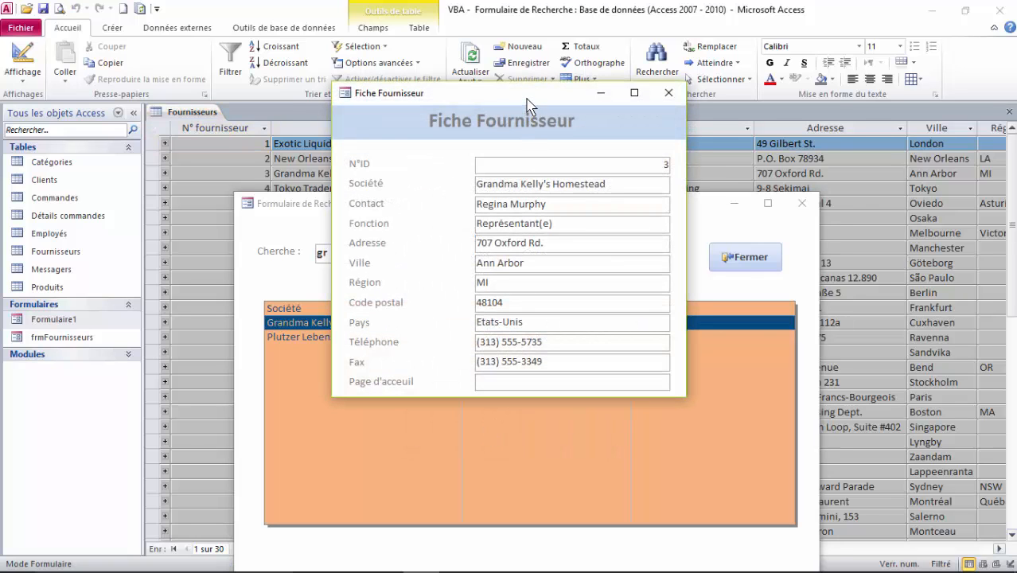
drag(528, 97, 546, 209)
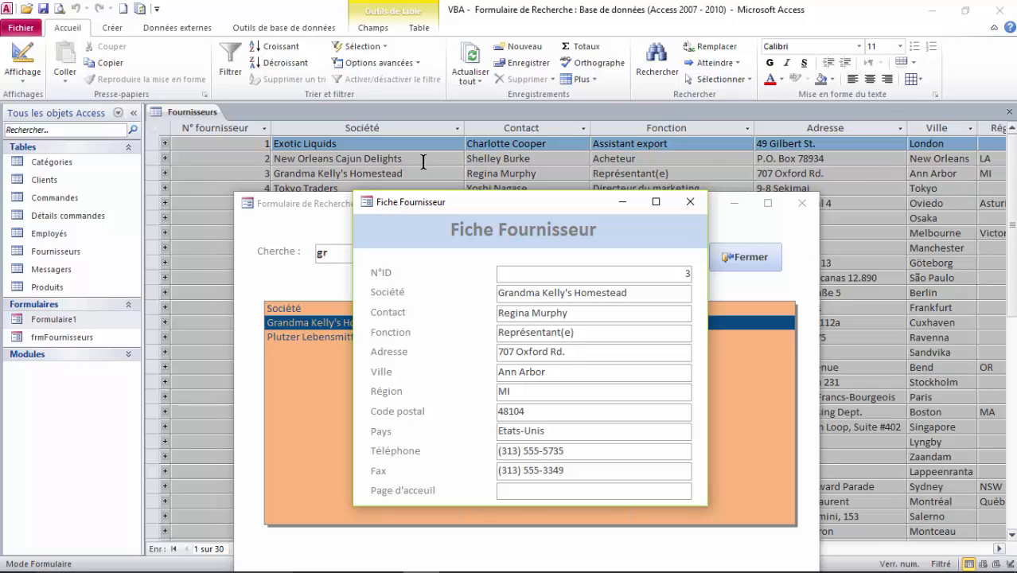
click(229, 169)
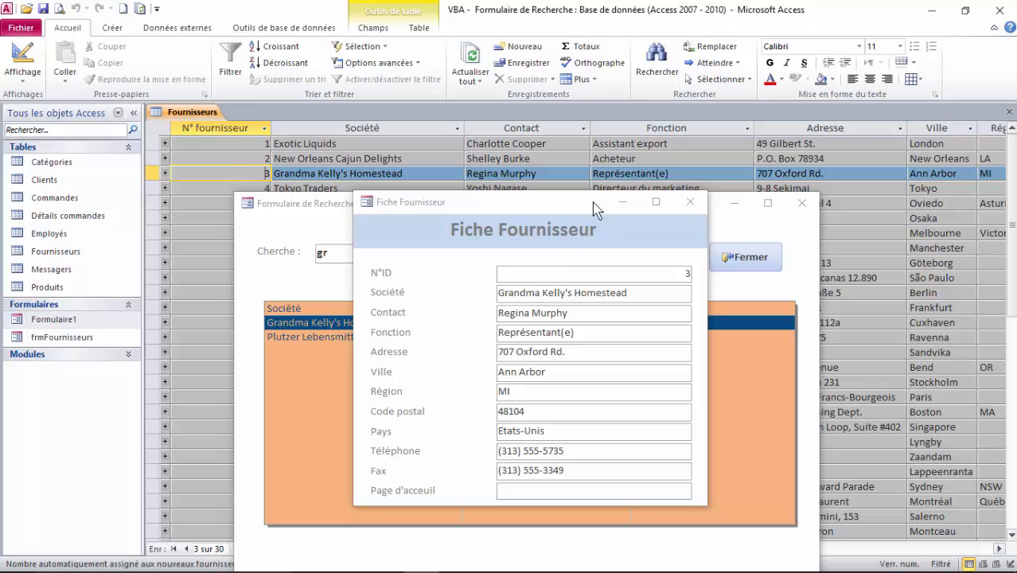
drag(592, 202, 595, 230)
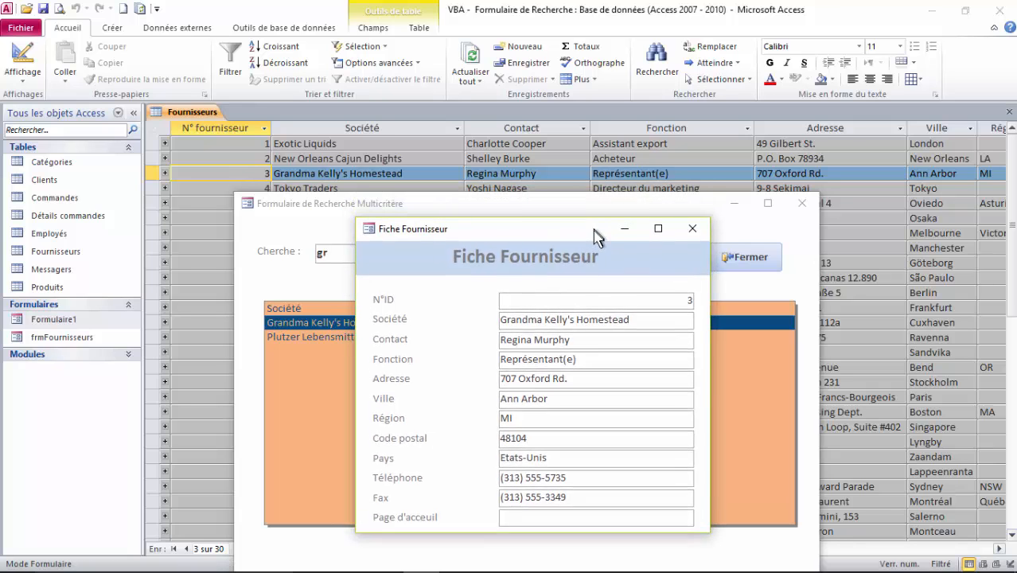
click(692, 230)
- Open the full Fiche Fournisseur for Plutzer Lebensmittelgroßmärkte AG from the results list and move it clear of the list
click(381, 340)
double_click(380, 340)
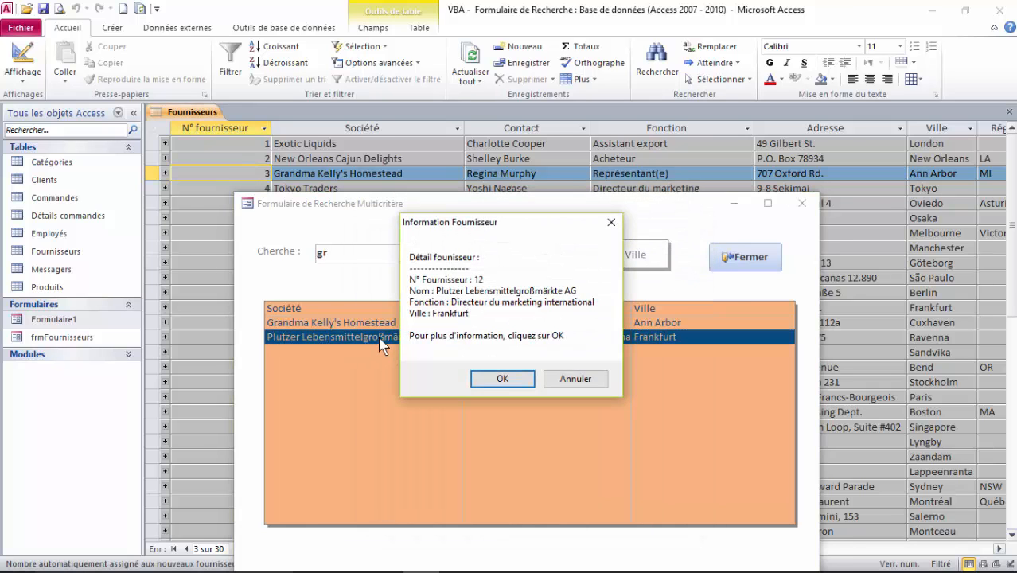
click(502, 378)
drag(566, 99, 645, 284)
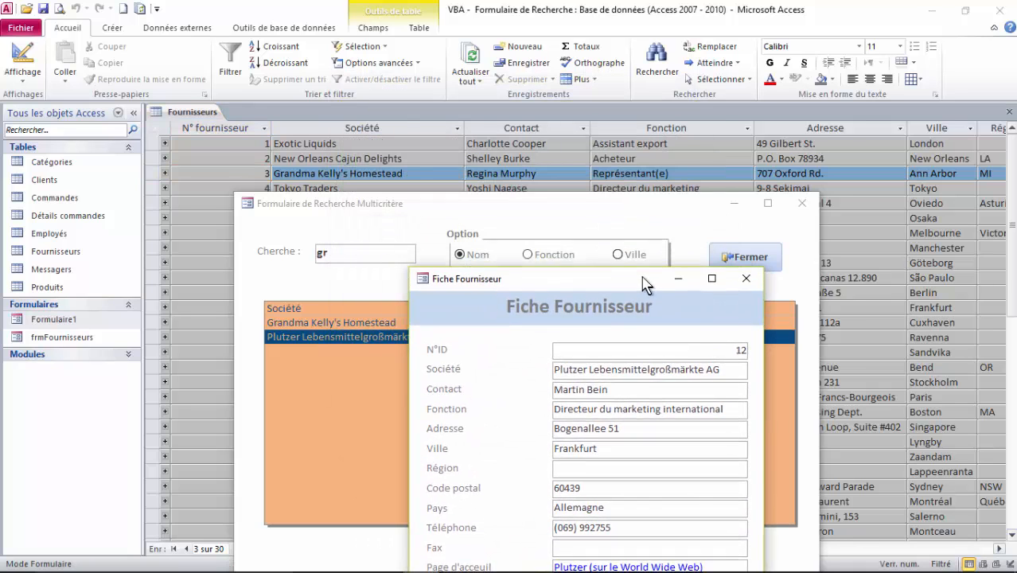
- Minimize the search form, compare the Plutzer sheet with its row in the Fournisseurs table and close the sheet
drag(599, 204, 693, 205)
click(809, 206)
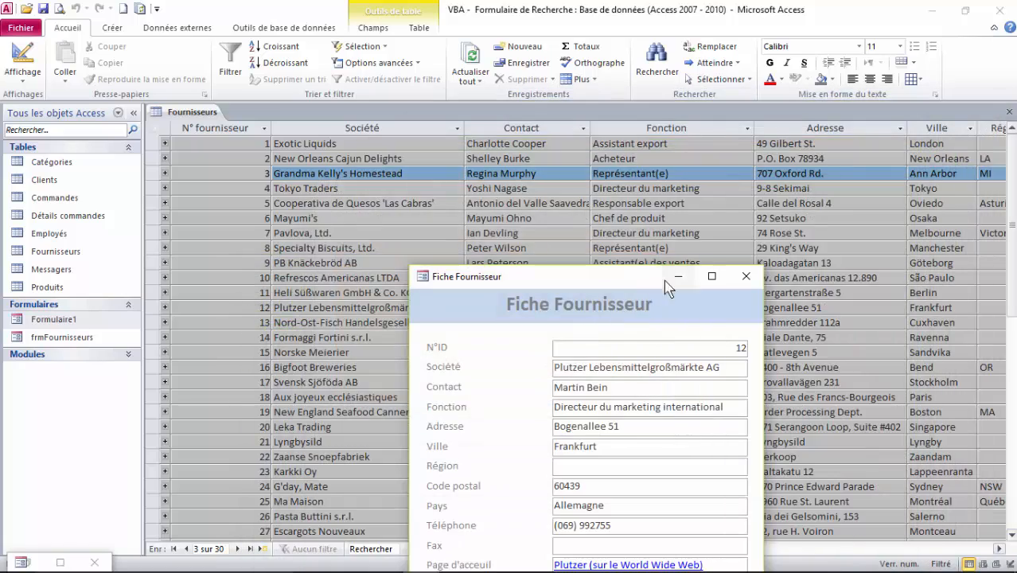
drag(663, 279, 574, 333)
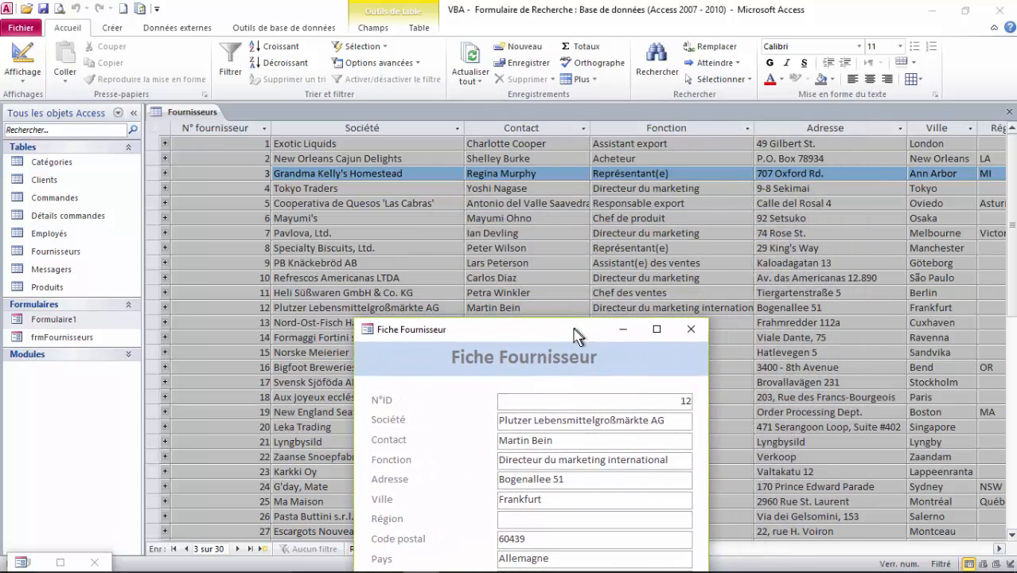
click(290, 311)
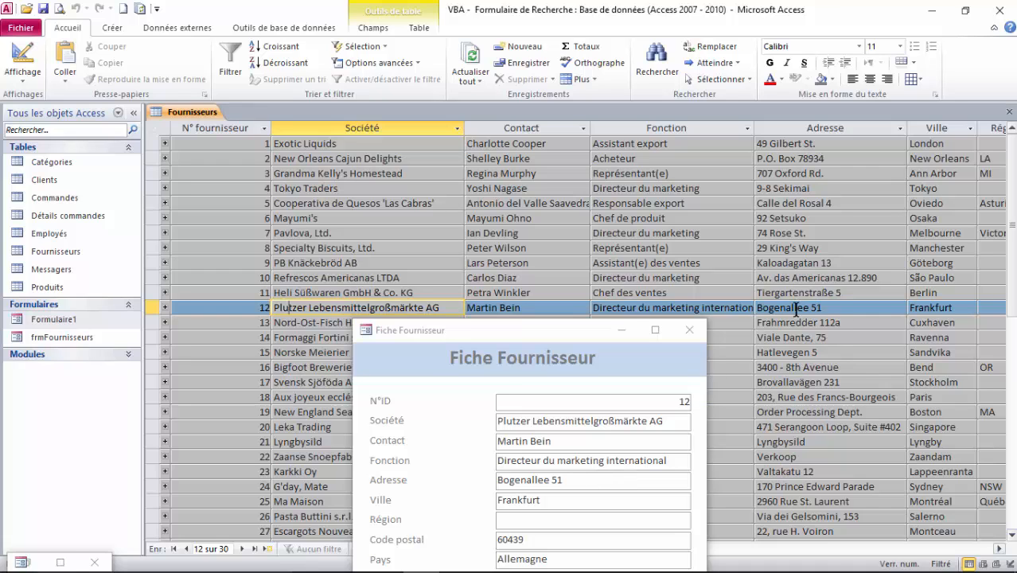
drag(576, 329, 576, 178)
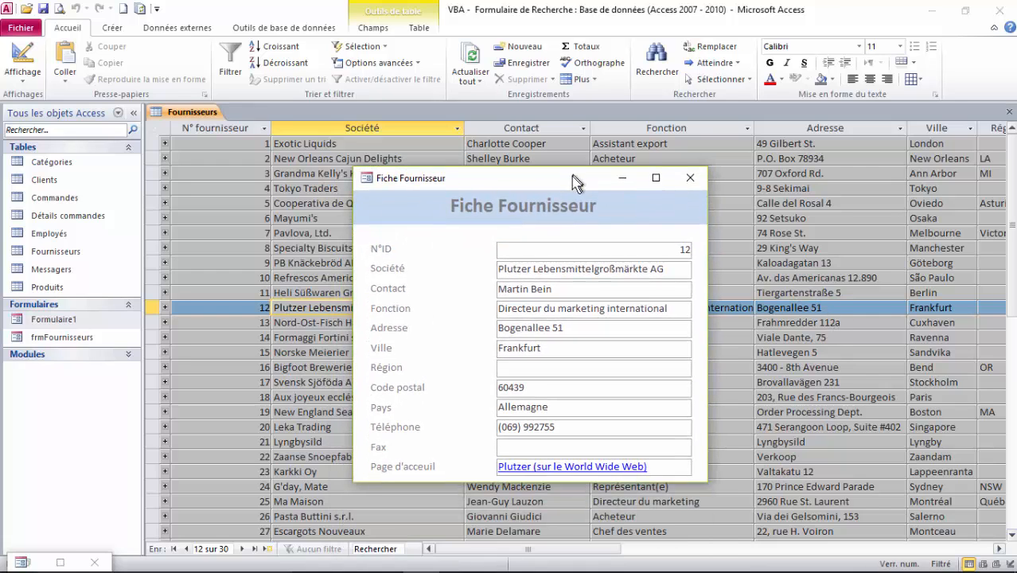
click(250, 307)
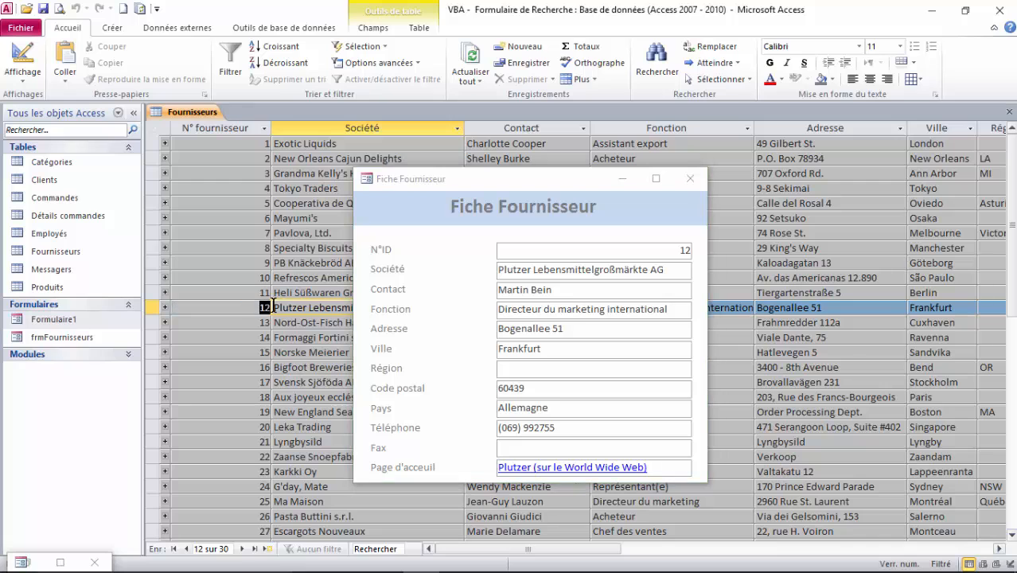
click(674, 250)
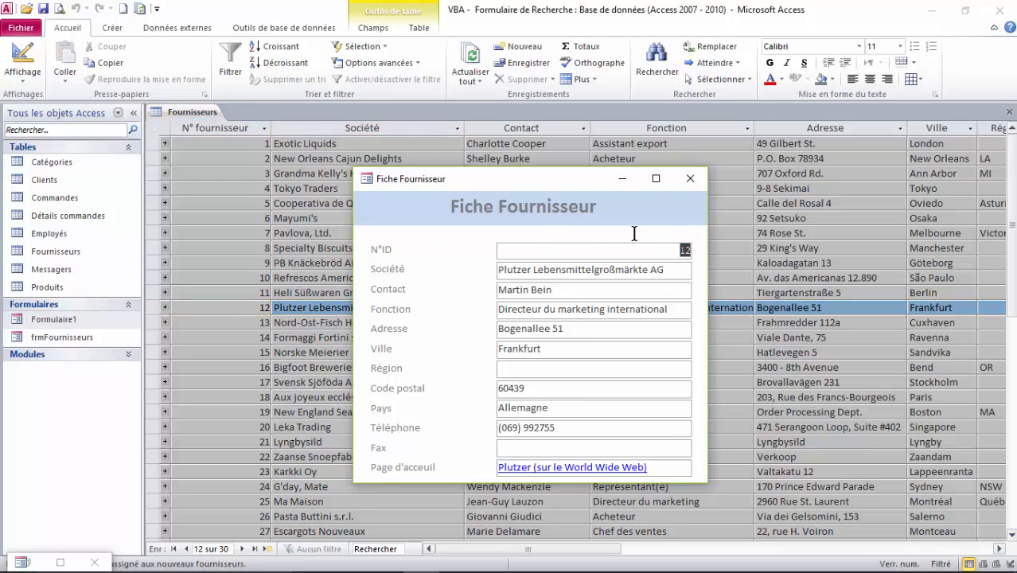
click(689, 178)
- Restore the minimized Formulaire1 search form and close it
click(497, 188)
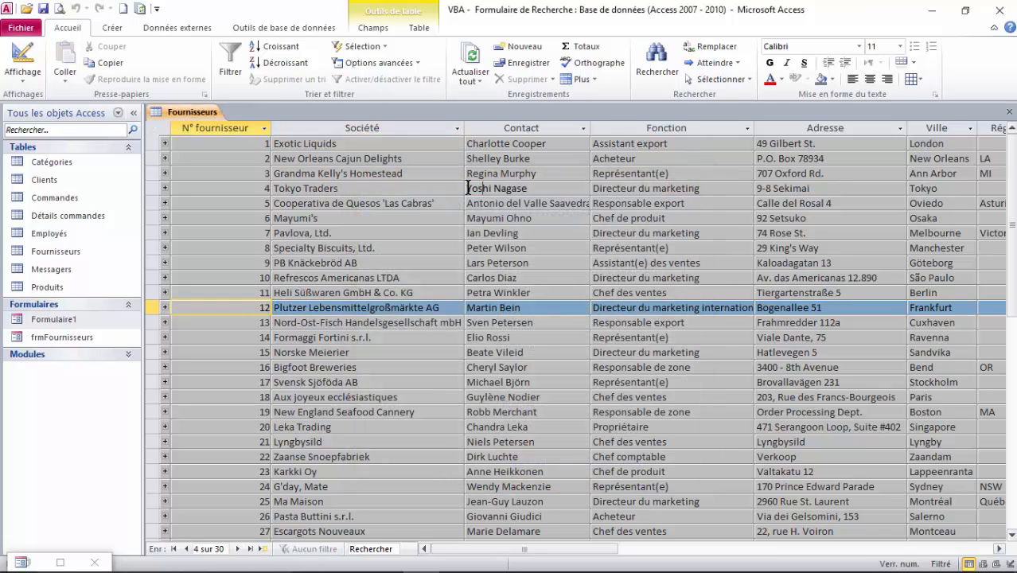
double_click(73, 317)
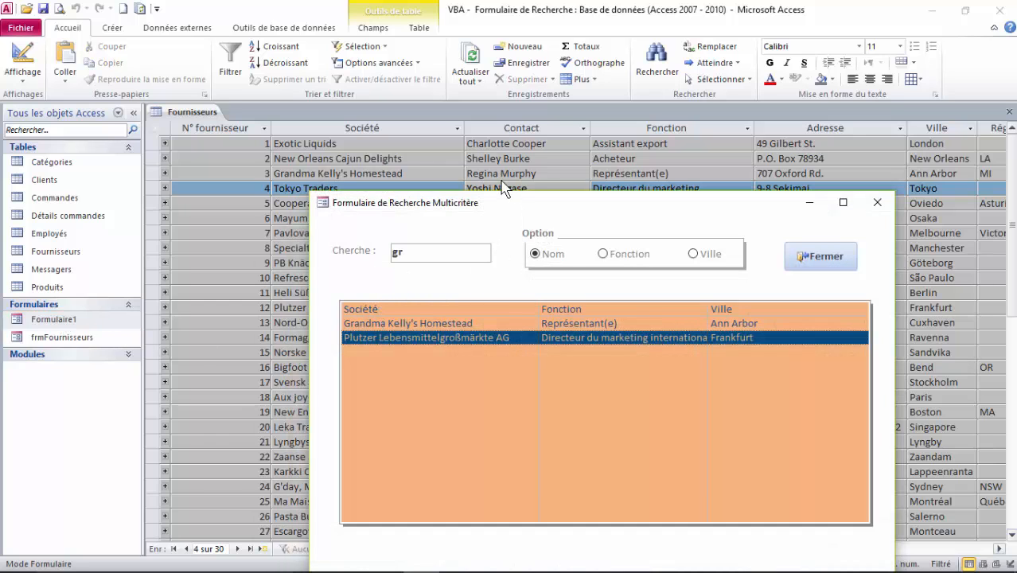
drag(567, 204, 517, 136)
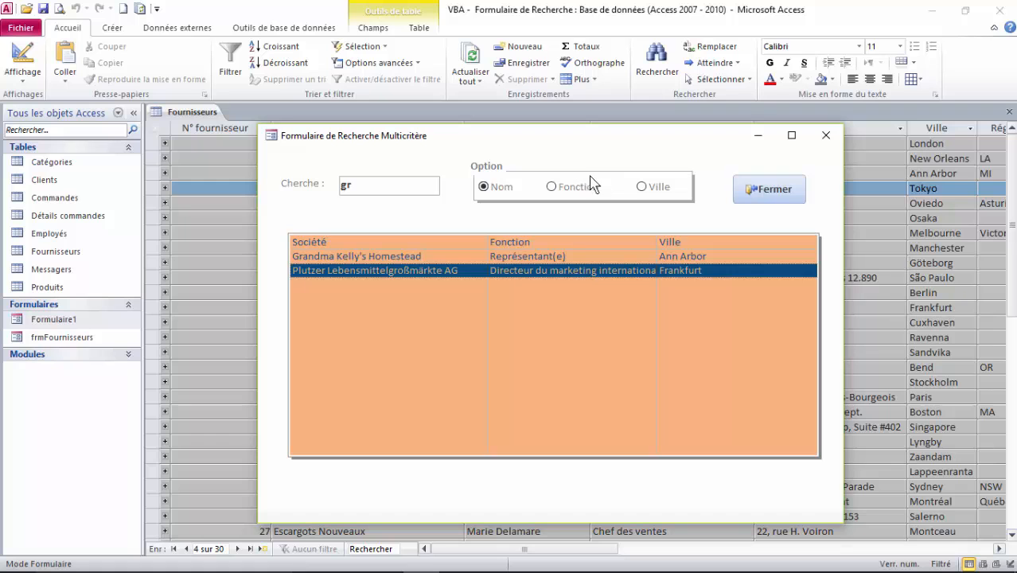
click(772, 193)
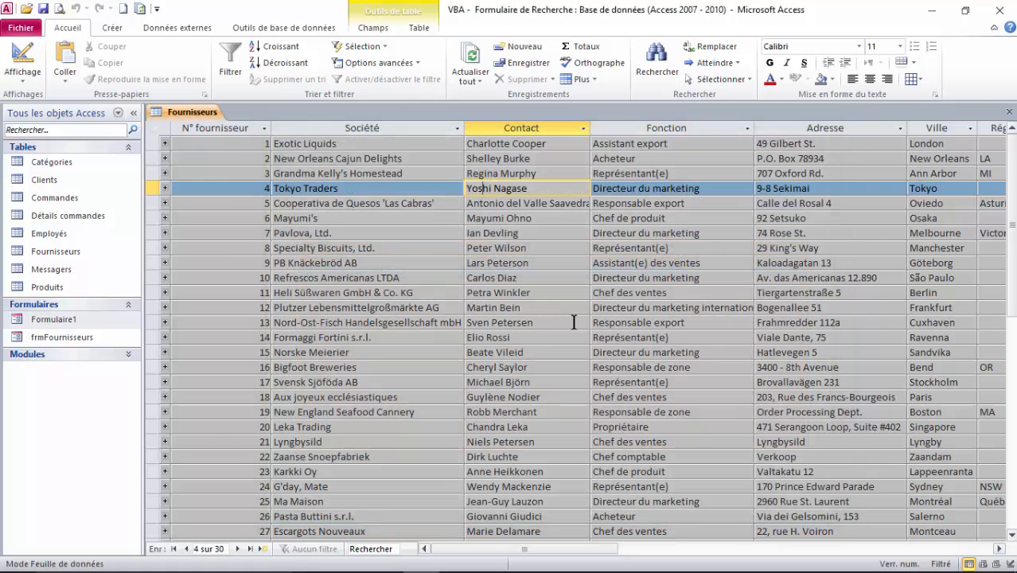
- View the existing frmFournisseurs form and close it
click(500, 173)
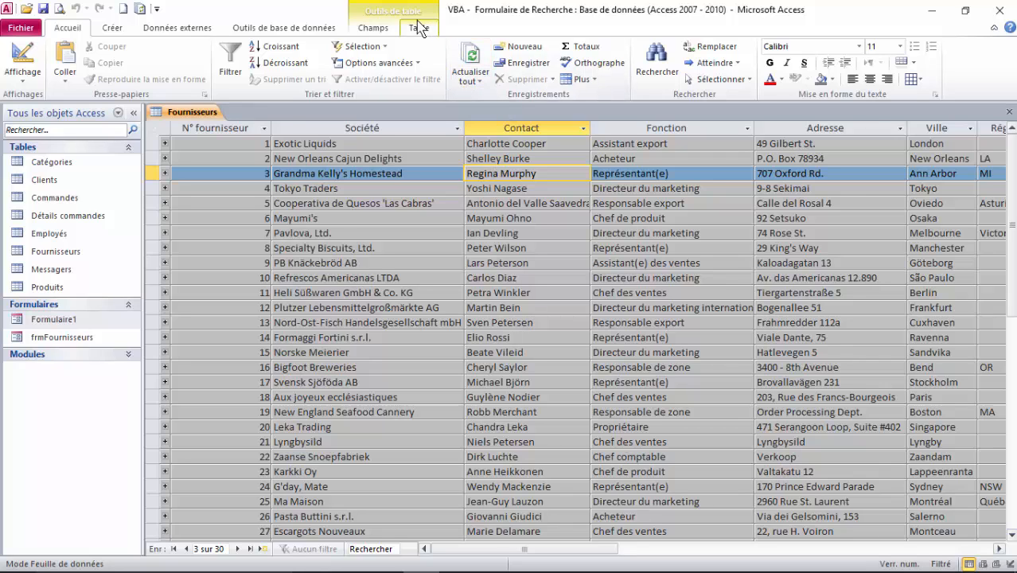
double_click(80, 337)
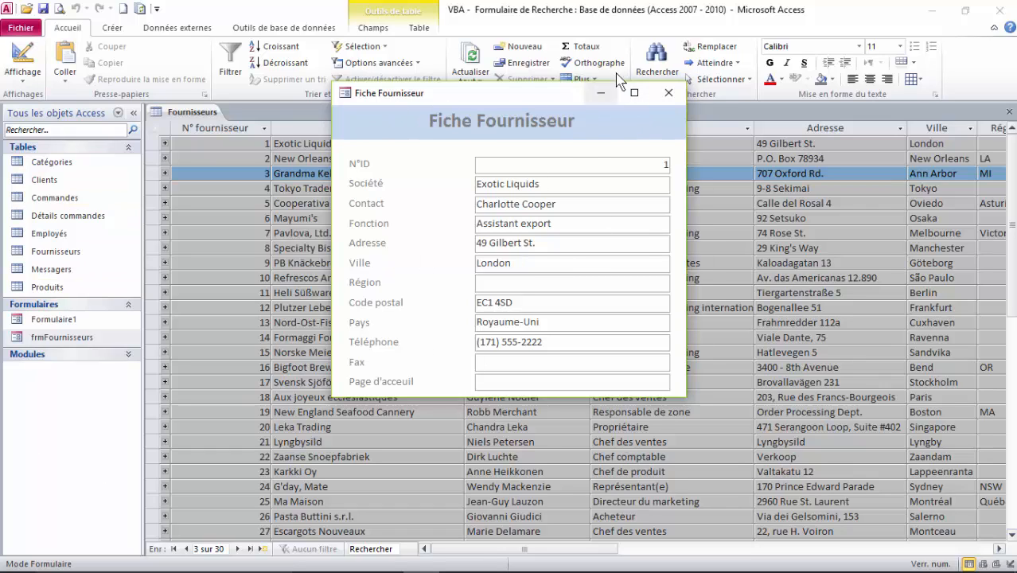
click(668, 93)
- Start the Form Wizard on the Fournisseurs table with all its fields and the Colonne simple layout
click(112, 27)
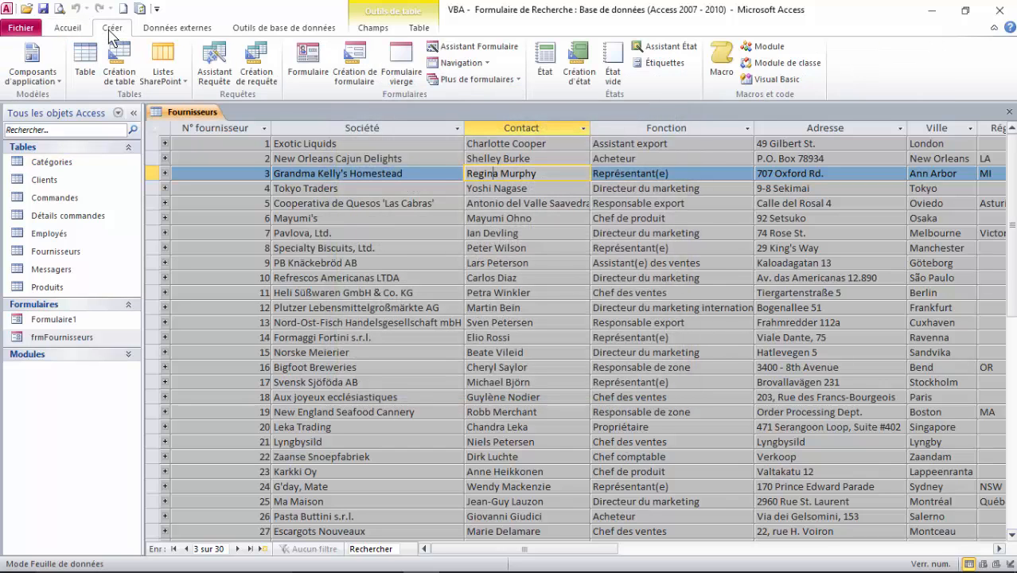
click(55, 251)
click(472, 46)
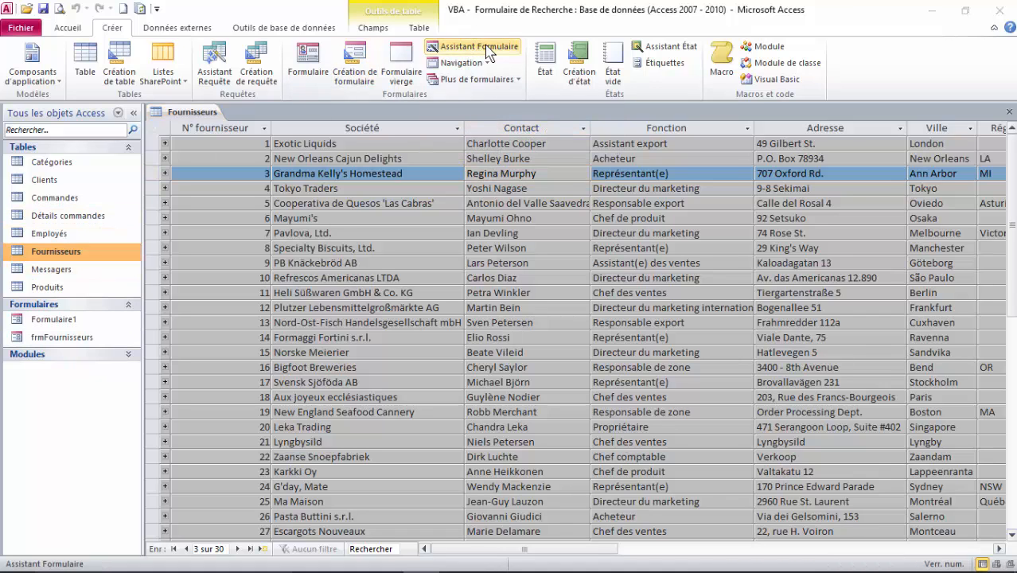
click(481, 264)
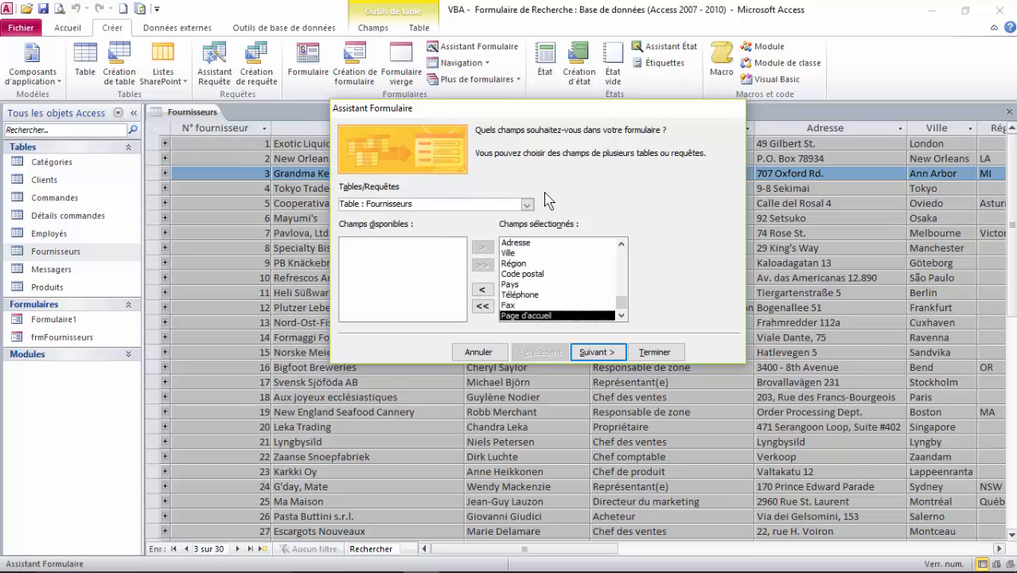
click(598, 352)
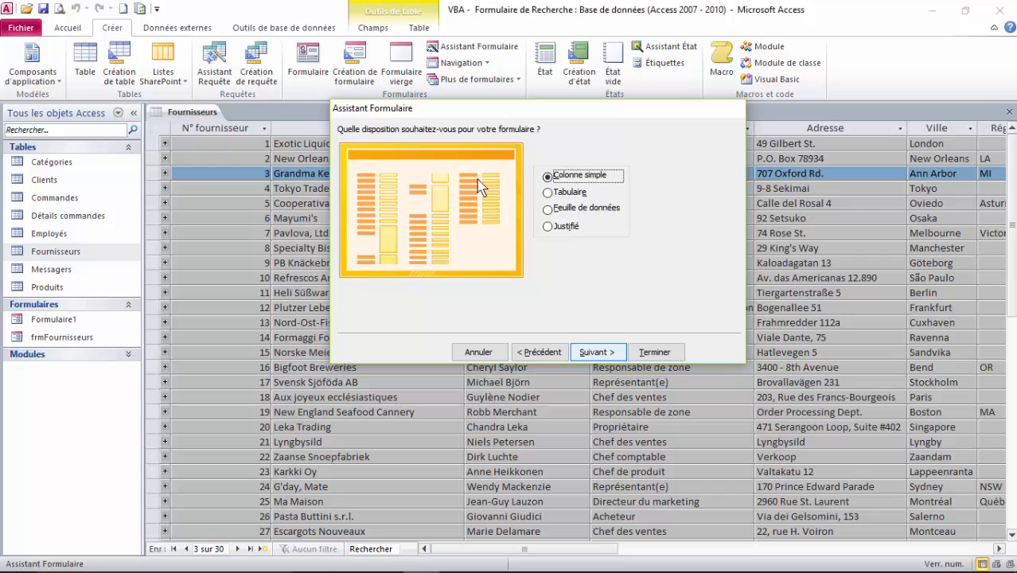
click(597, 353)
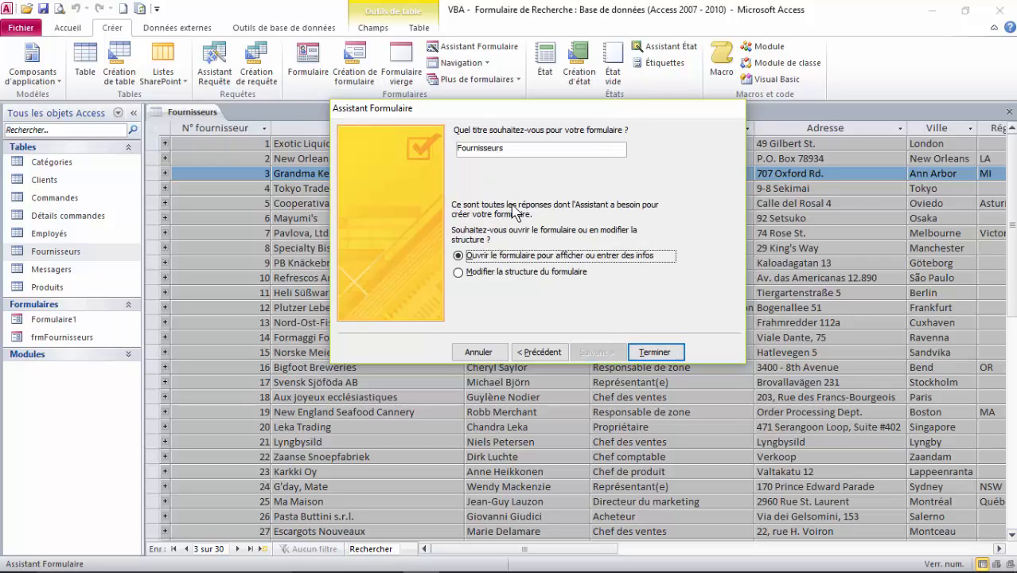
- Title the new form fFournisseurs and finish the wizard, opening the form to display information
click(457, 148)
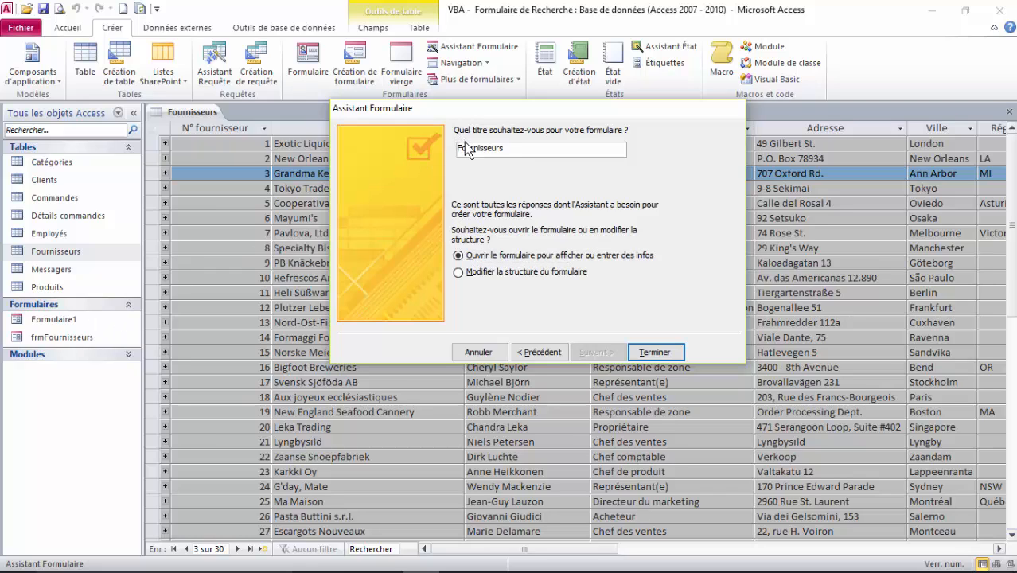
text(f)
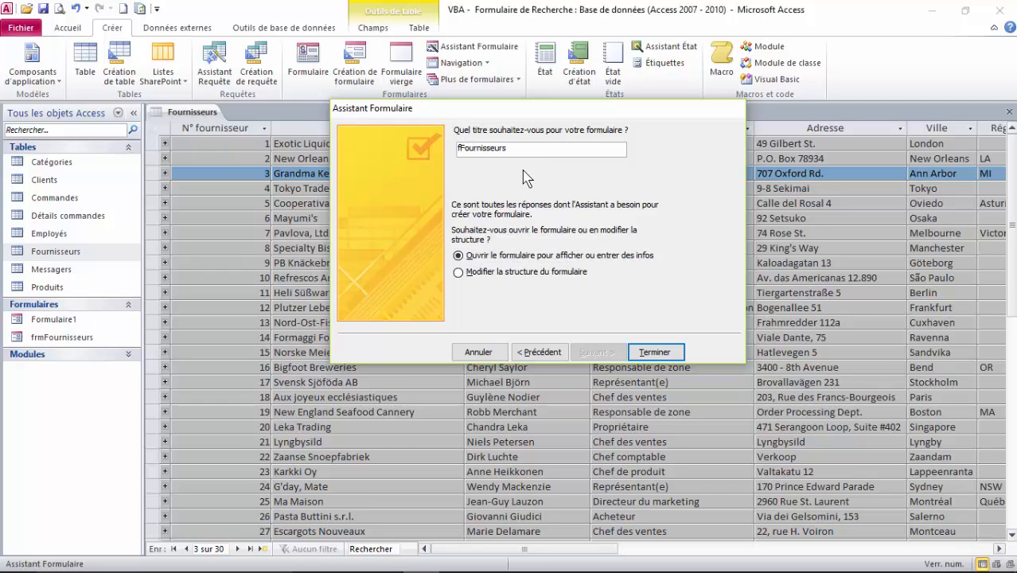
click(654, 351)
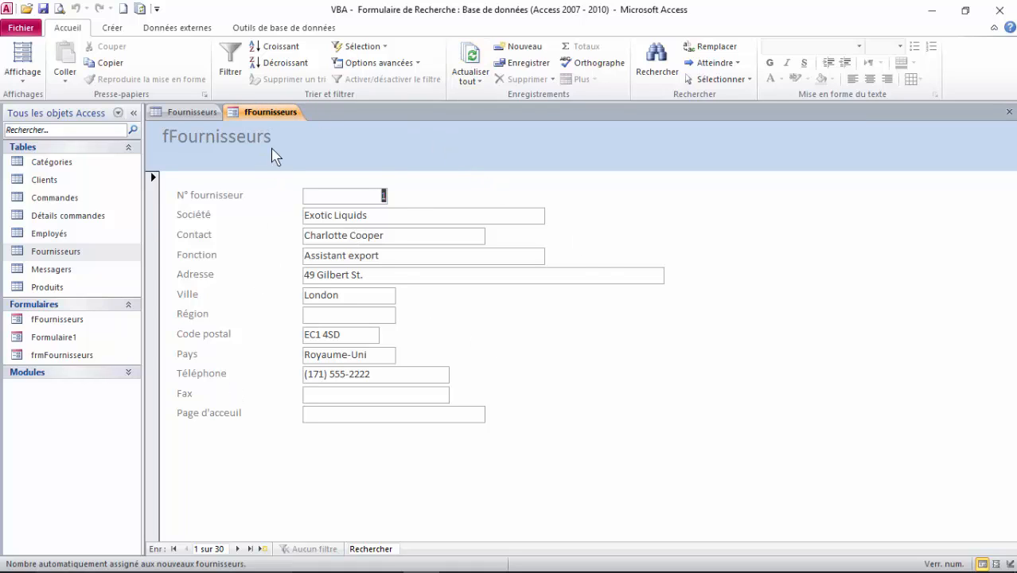
- View the frmFournisseurs supplier sheet for comparison, and close both it and the new fFournisseurs form
double_click(80, 354)
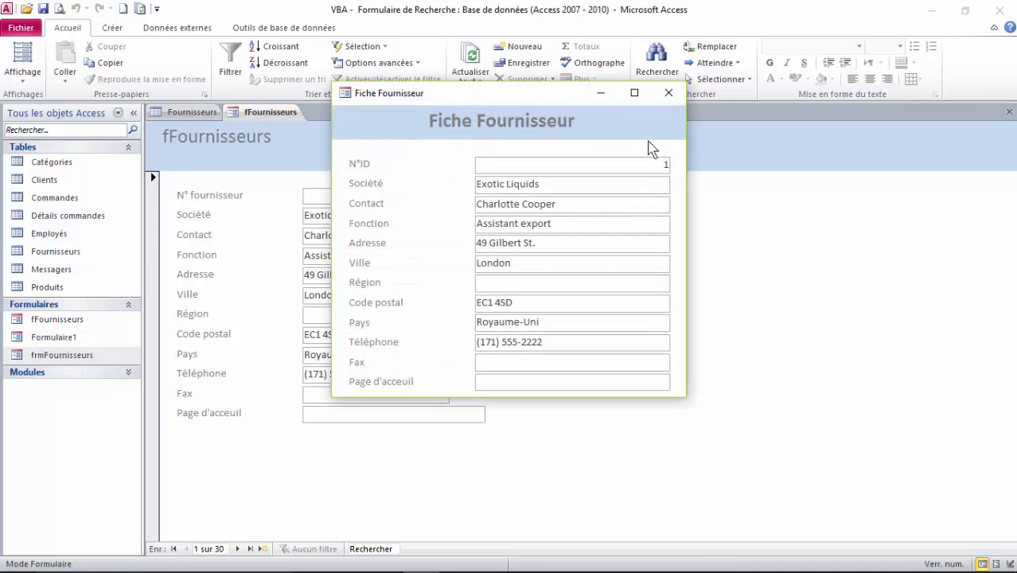
click(668, 92)
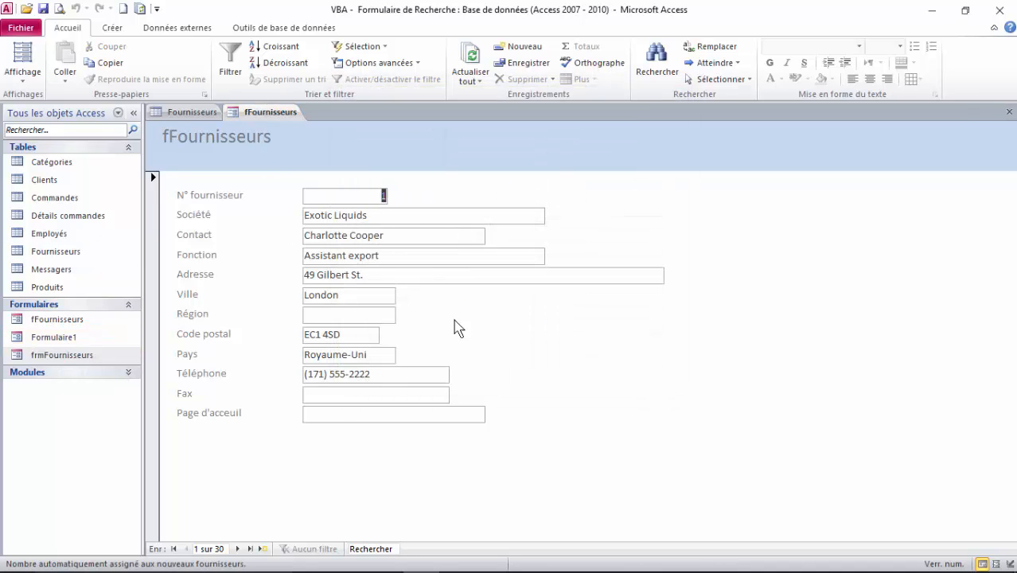
click(1009, 112)
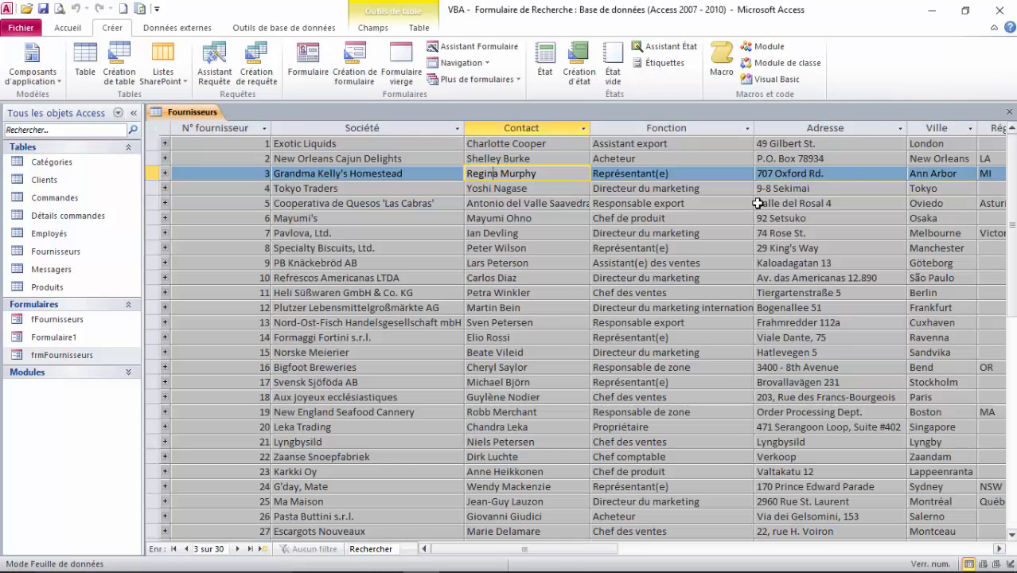
- Open the Formulaire1 search form and switch it to Design view
double_click(56, 337)
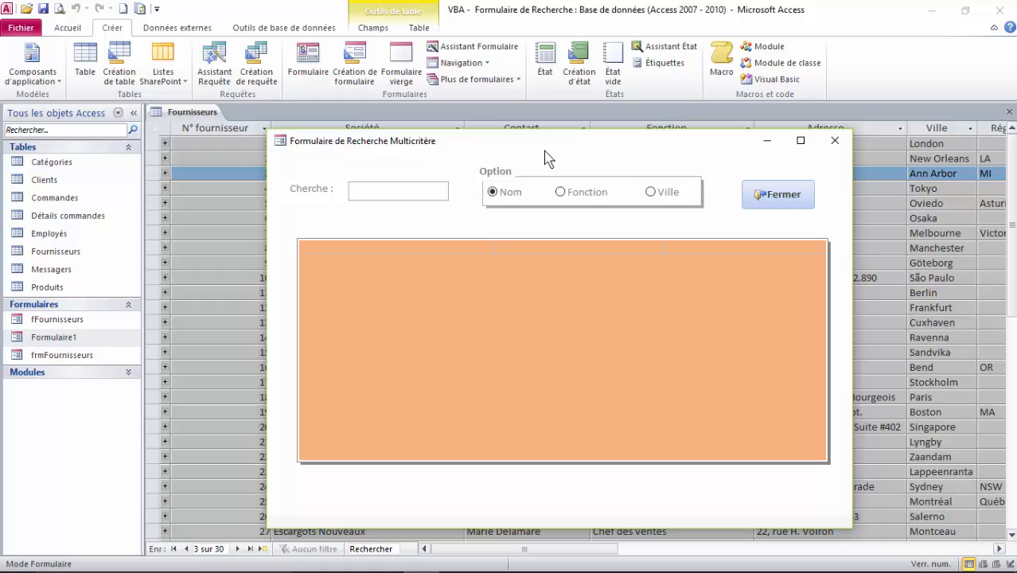
right_click(548, 158)
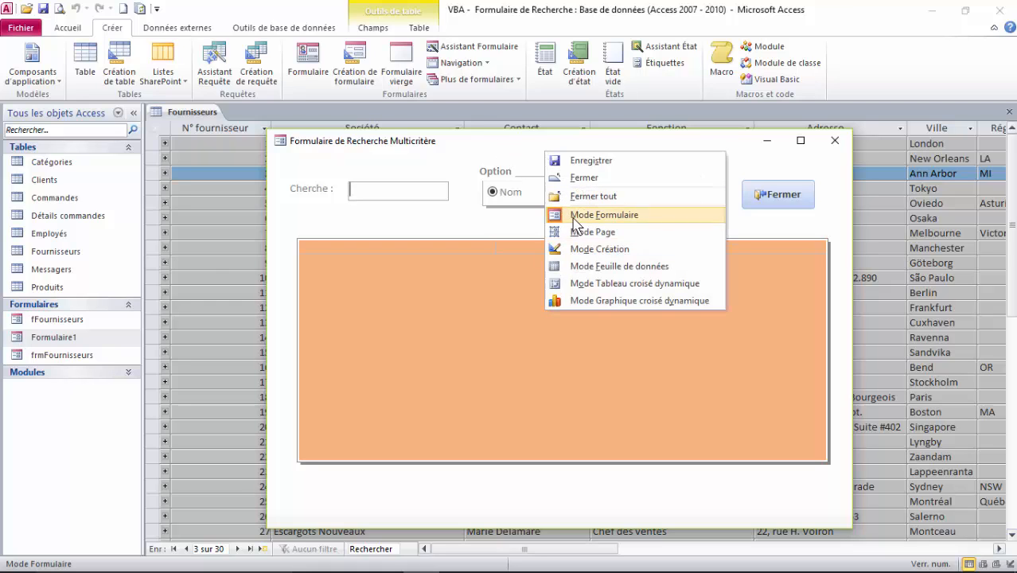
click(592, 249)
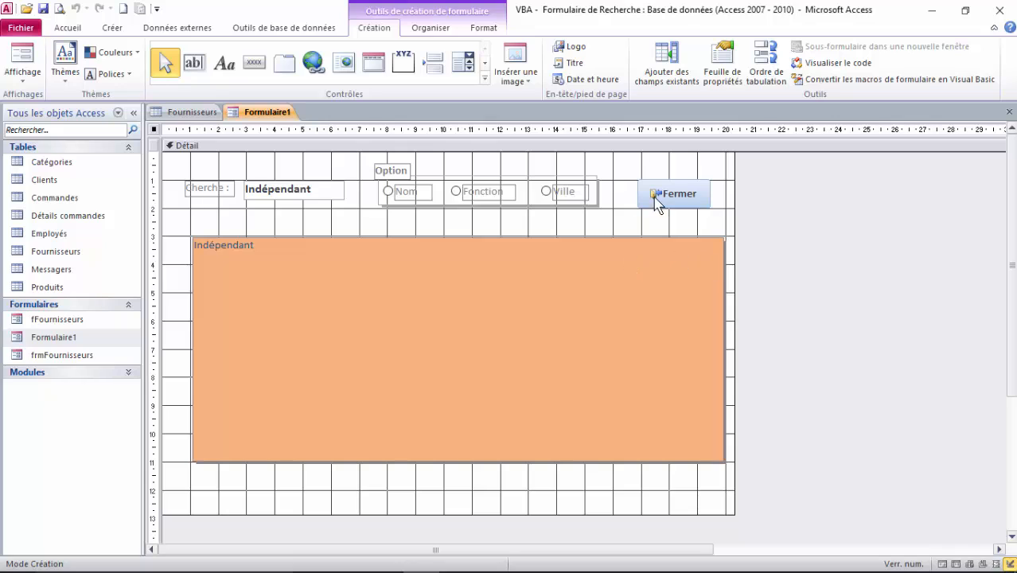
- Display the Fermer button's property sheet in the empty area beside the form and collapse the navigation pane
click(674, 193)
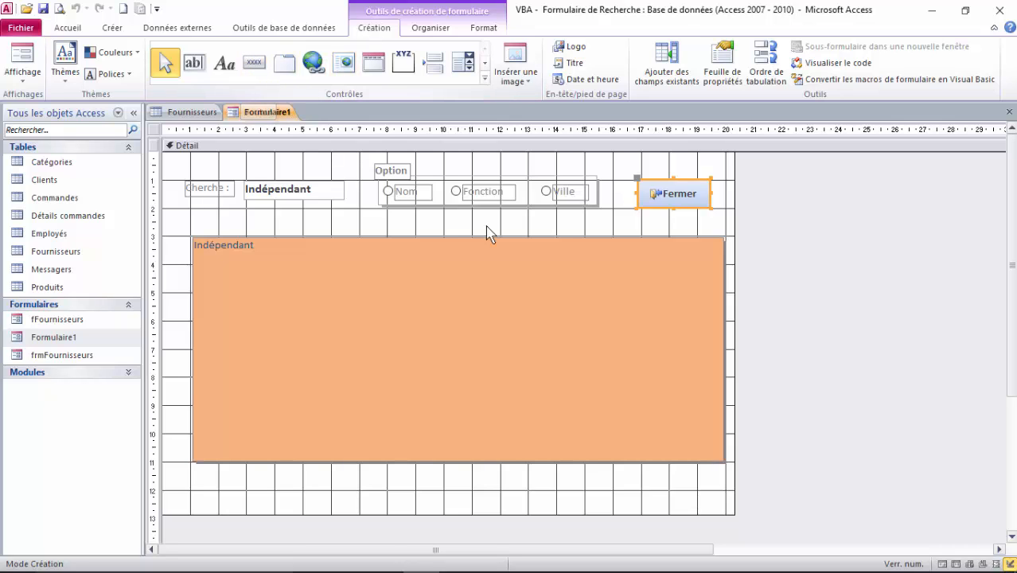
click(722, 63)
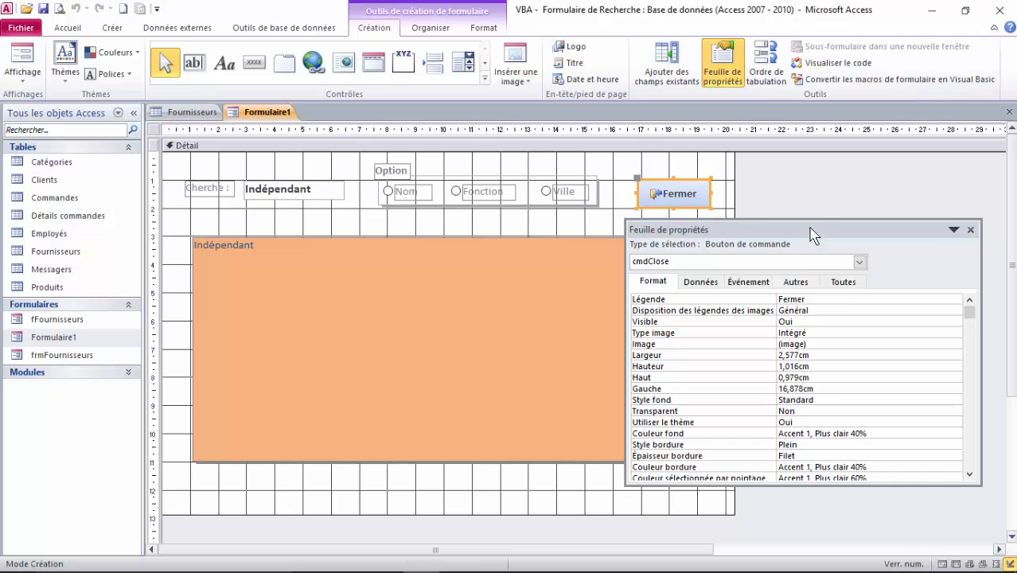
mouse_move(799, 222)
mouse_down()
mouse_move(885, 159)
mouse_move(824, 239)
mouse_move(812, 235)
mouse_up()
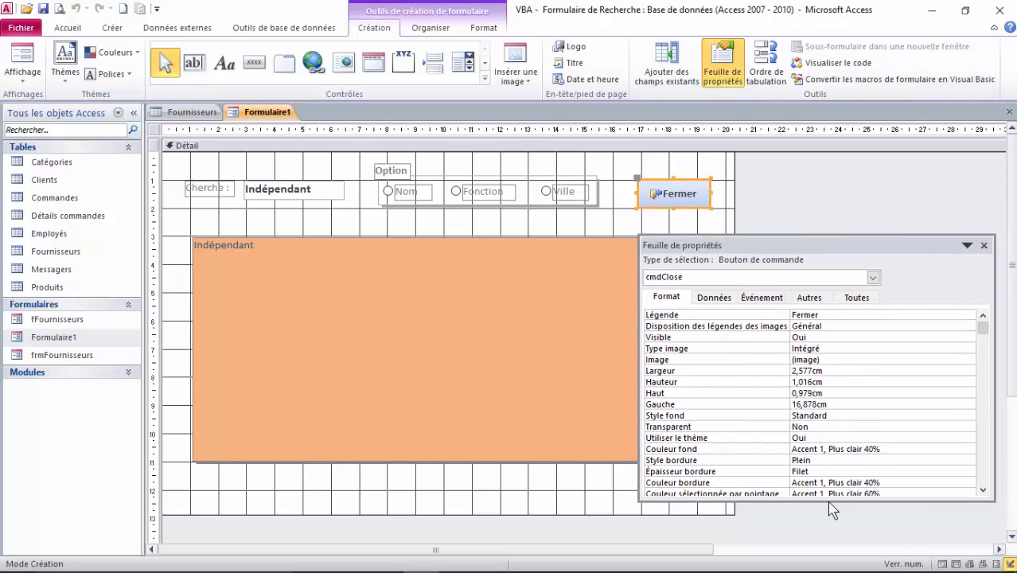
drag(812, 516, 815, 542)
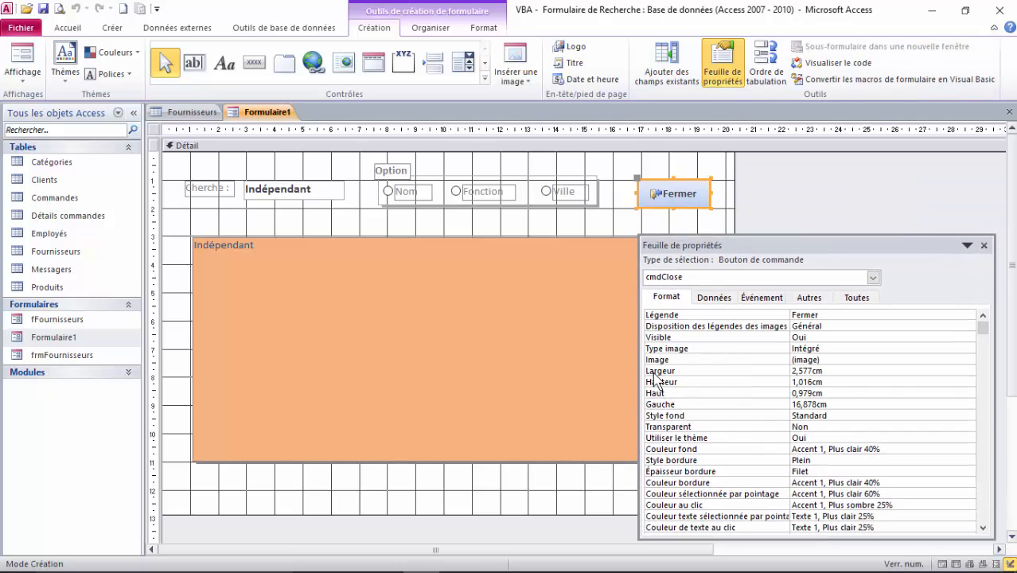
drag(634, 375, 719, 381)
drag(886, 249, 822, 175)
click(133, 113)
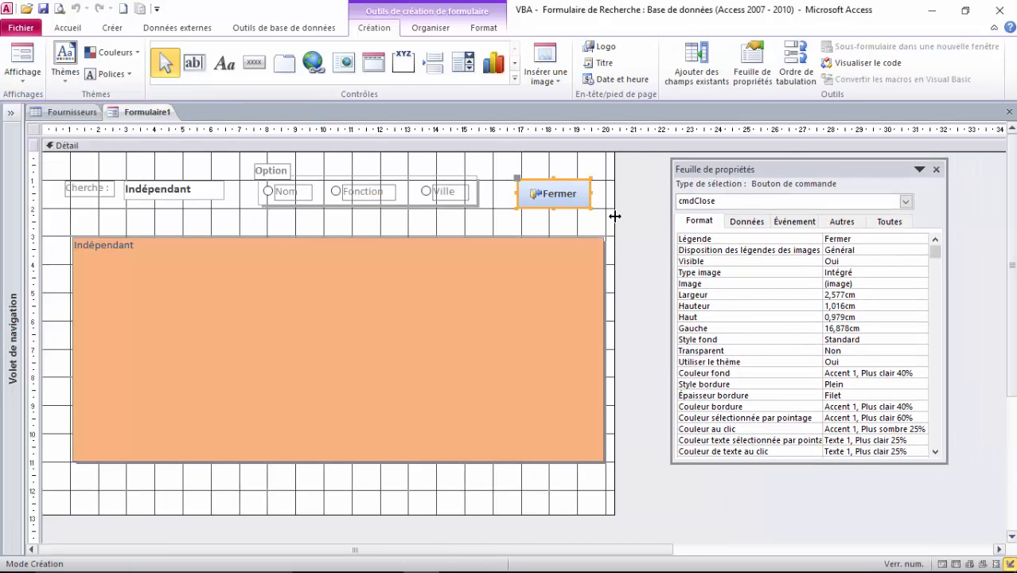
- Examine the Fermer button's caption, name and event properties
click(870, 240)
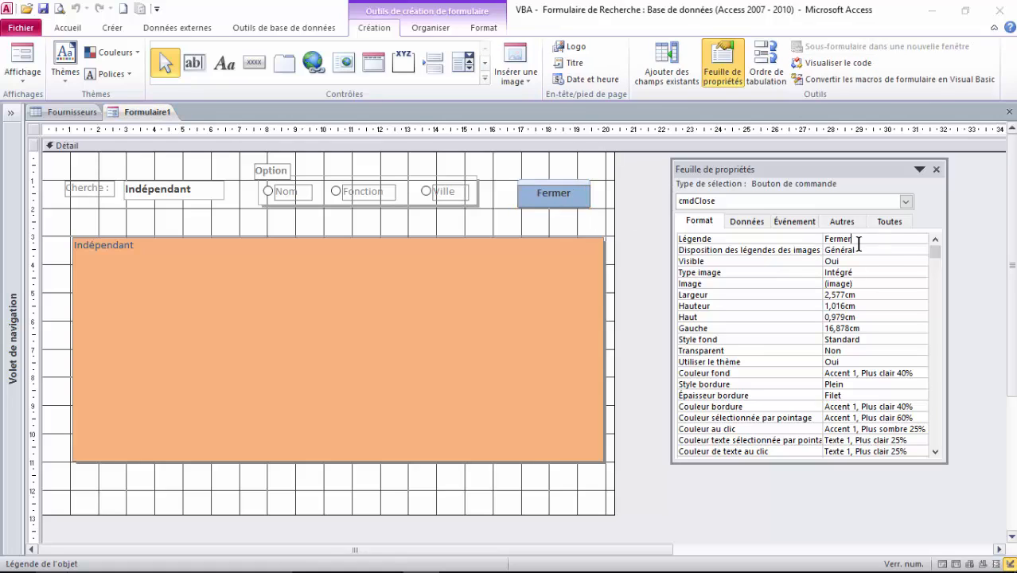
click(588, 226)
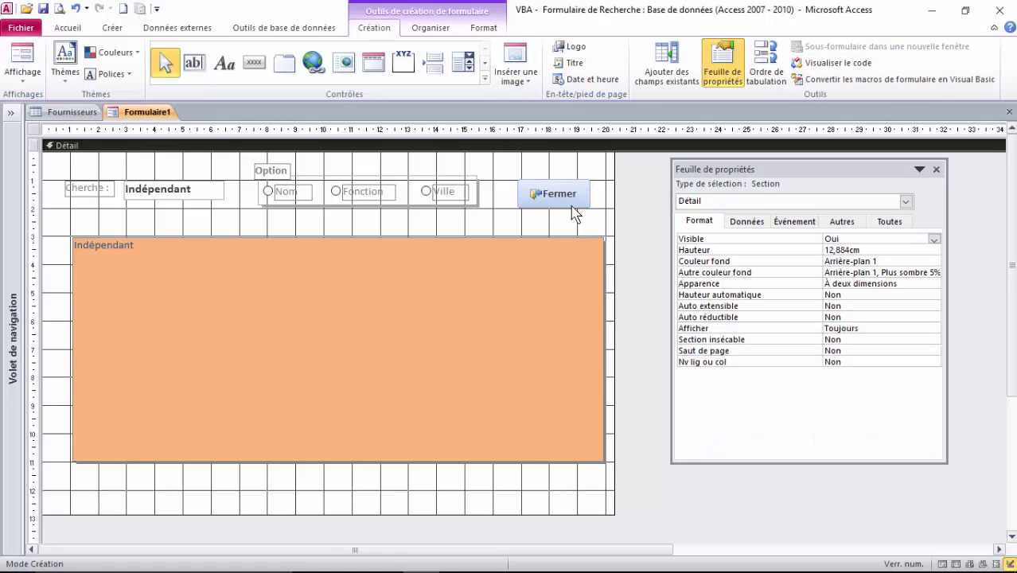
click(764, 227)
click(796, 227)
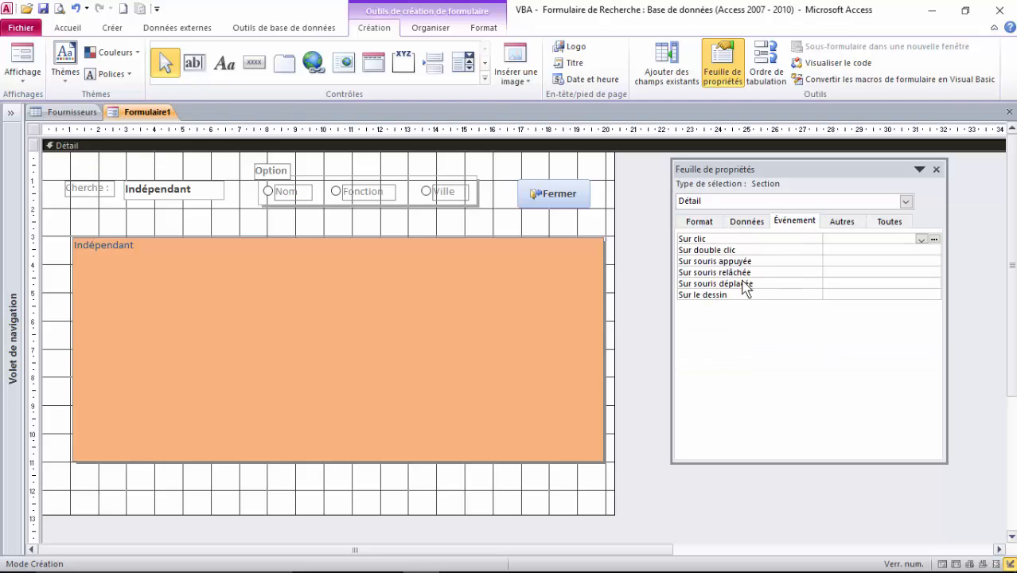
click(829, 222)
click(733, 221)
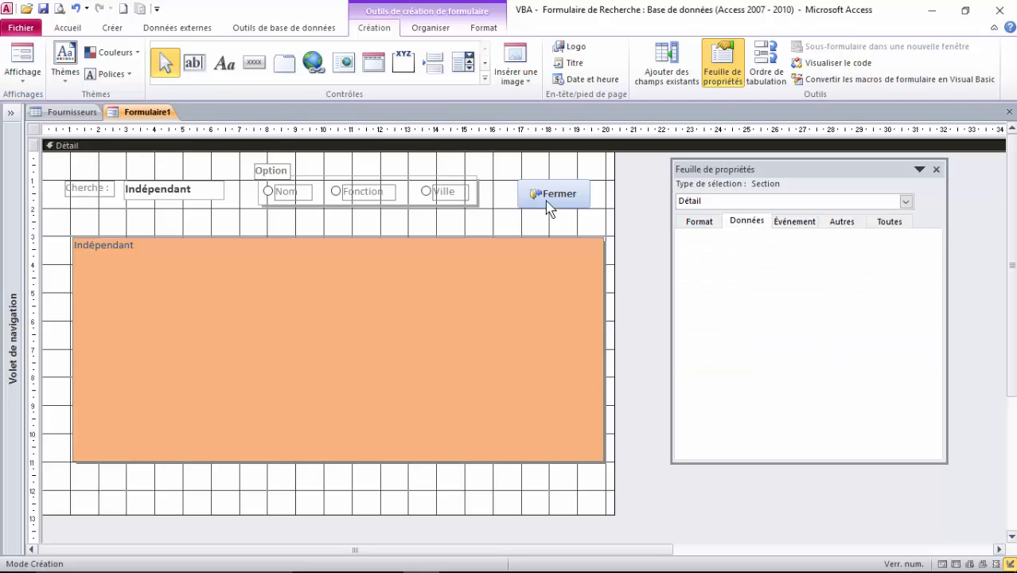
click(548, 207)
click(803, 222)
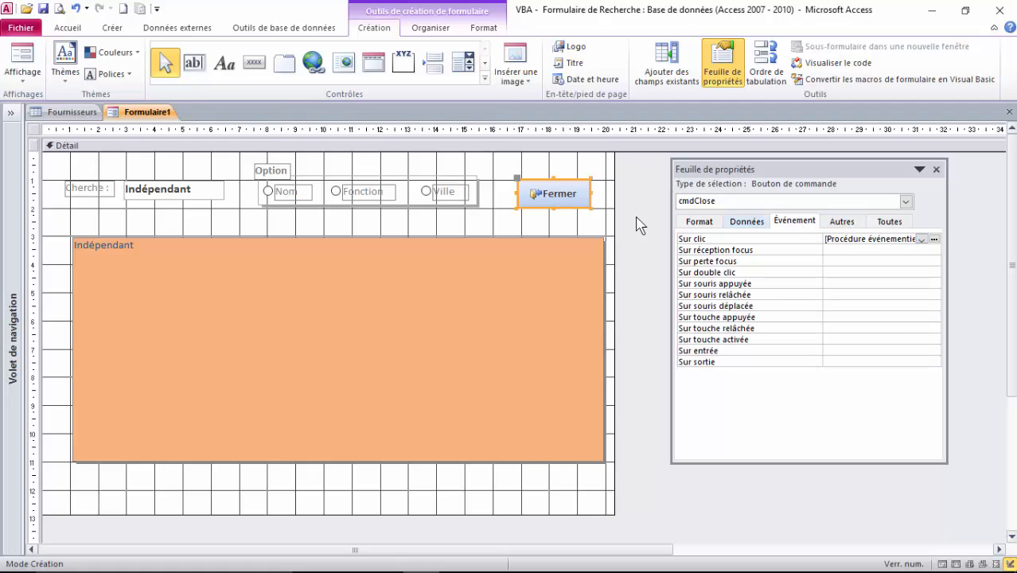
click(848, 223)
drag(875, 239, 799, 234)
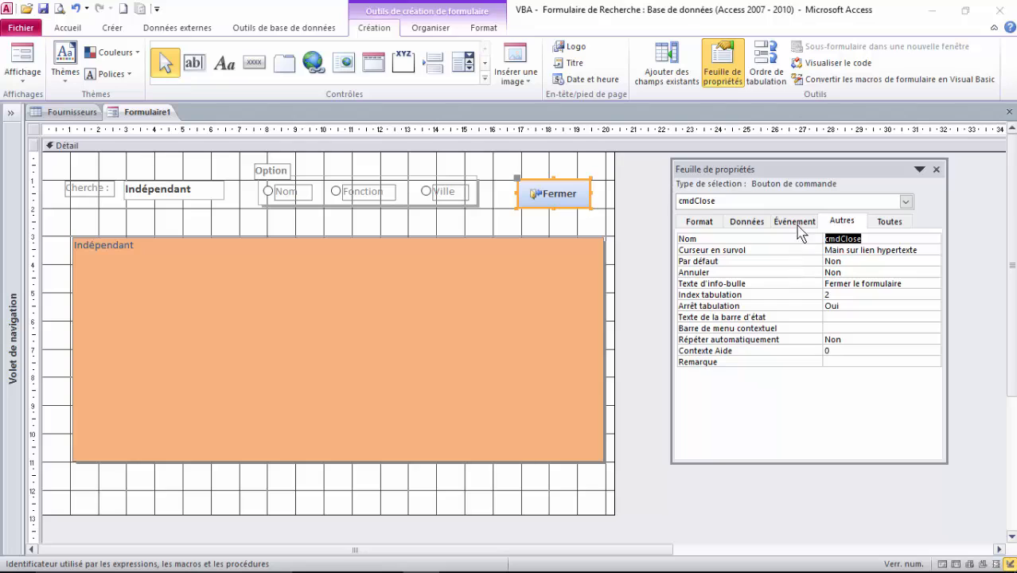
click(698, 221)
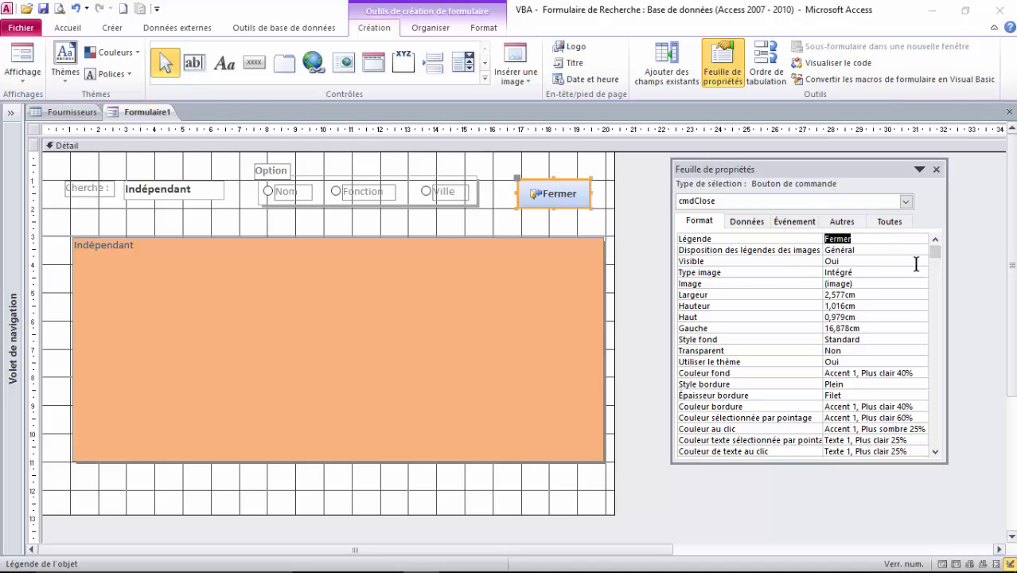
click(798, 222)
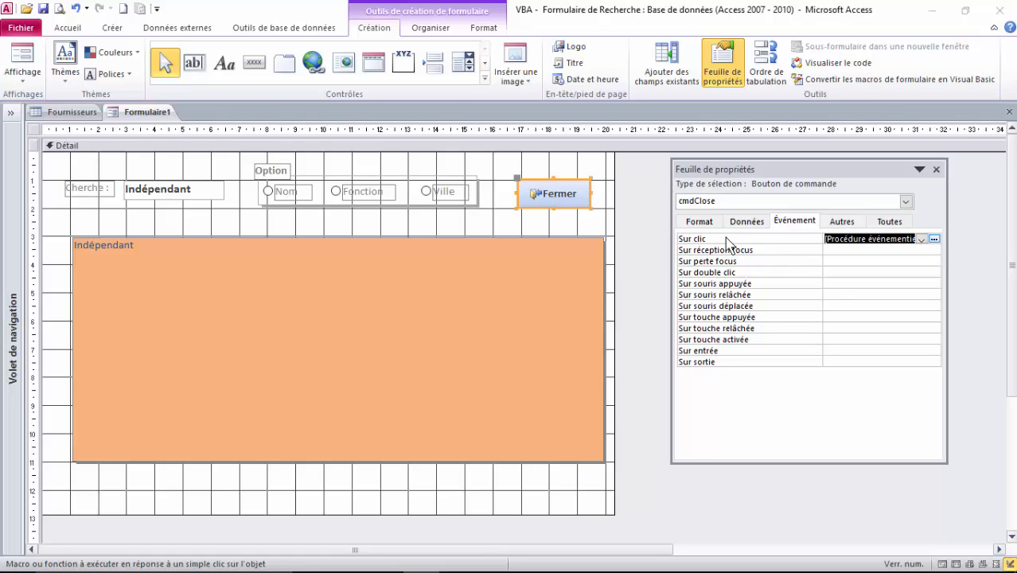
- Open the Fermer button's click event procedure, examine its DoCmd.Close statement and close the Visual Basic editor
click(935, 239)
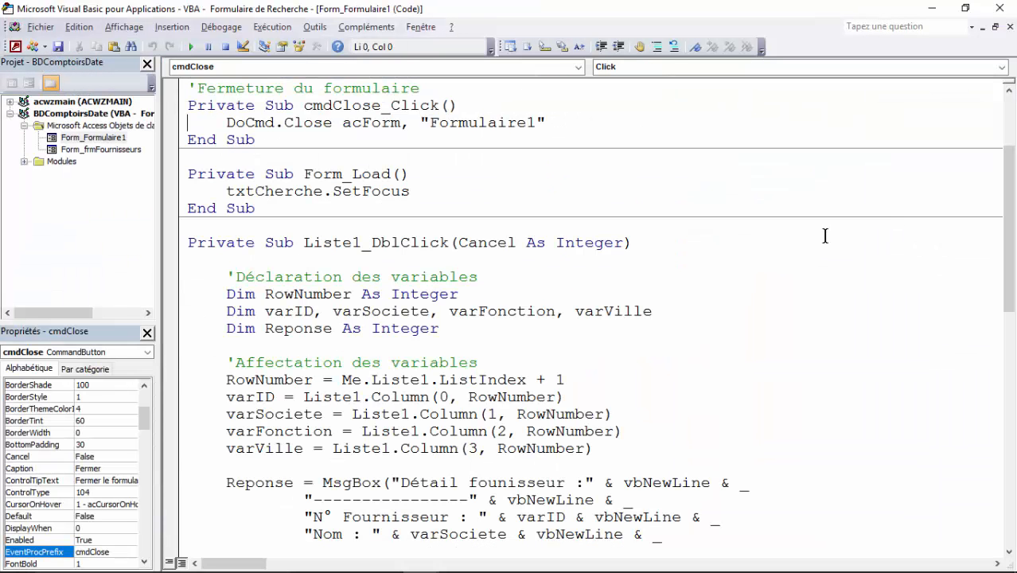
scroll(238, 150, up, 3)
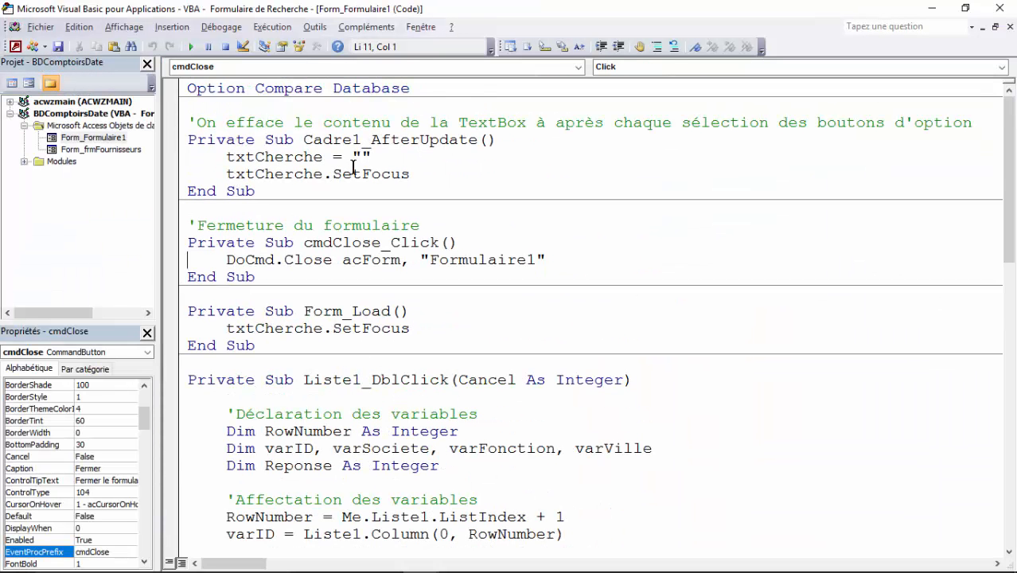
scroll(321, 164, down, 1)
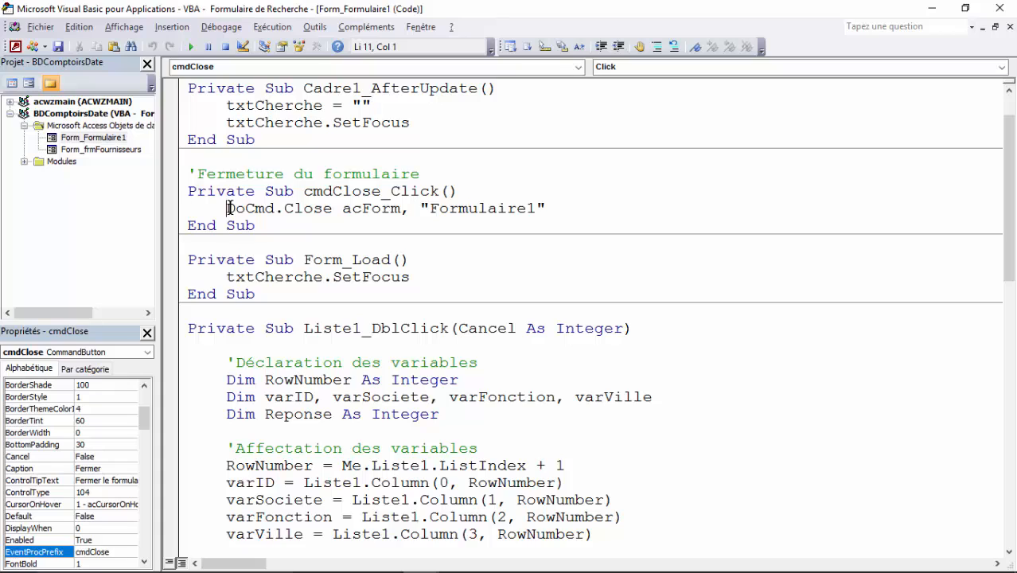
drag(228, 209, 326, 214)
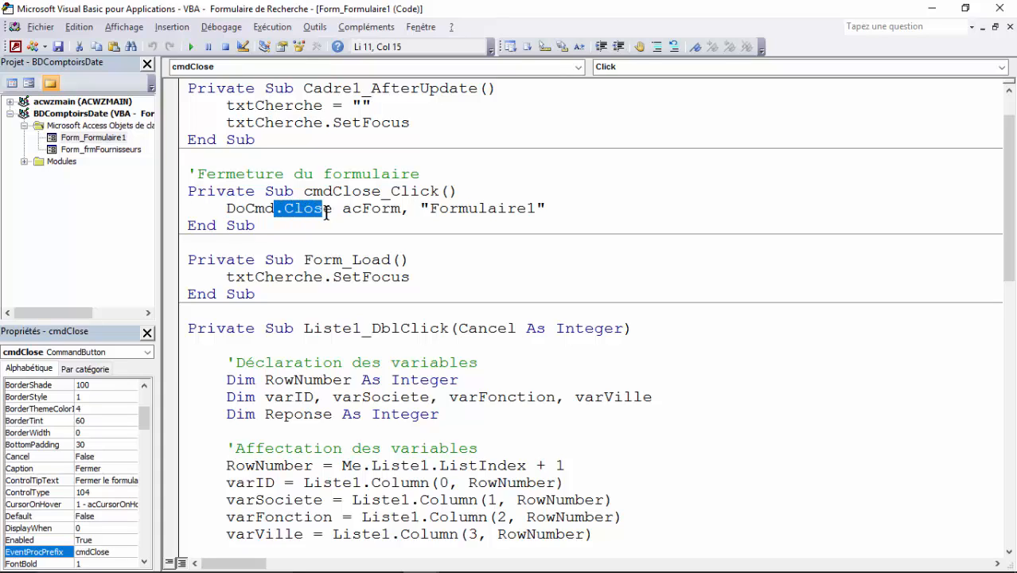
double_click(330, 209)
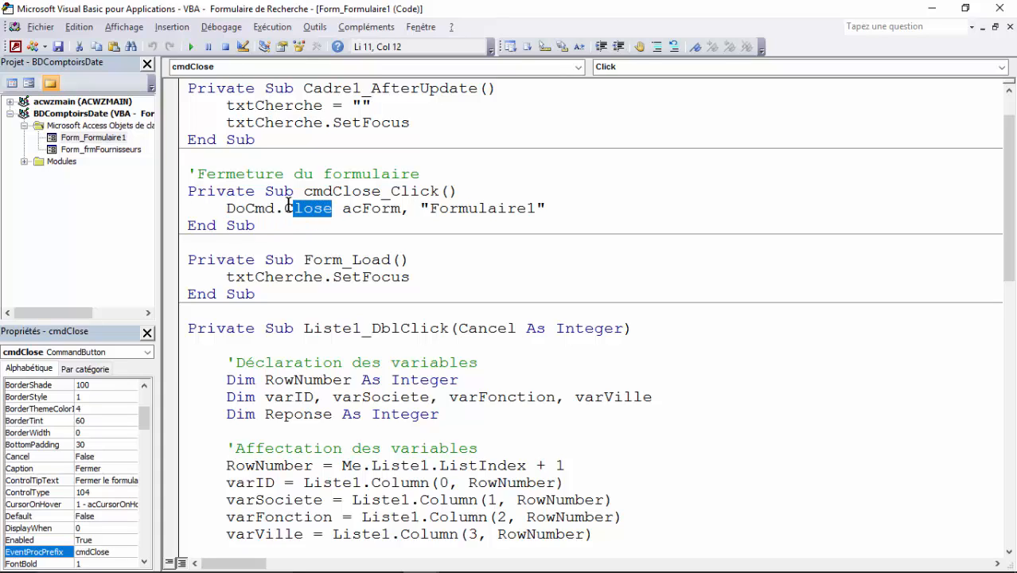
drag(343, 208, 543, 209)
click(561, 221)
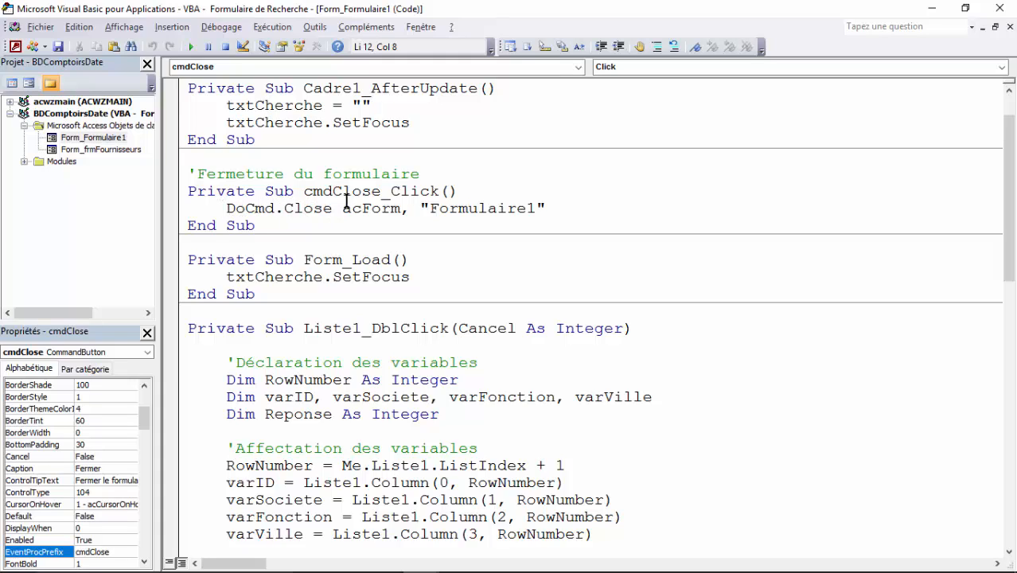
drag(549, 209, 213, 213)
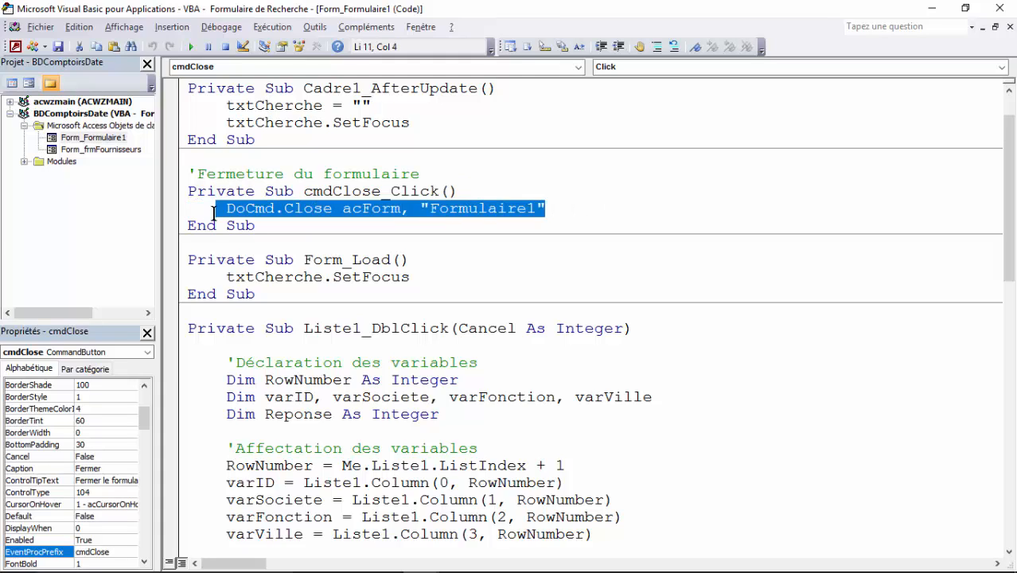
drag(625, 222, 618, 217)
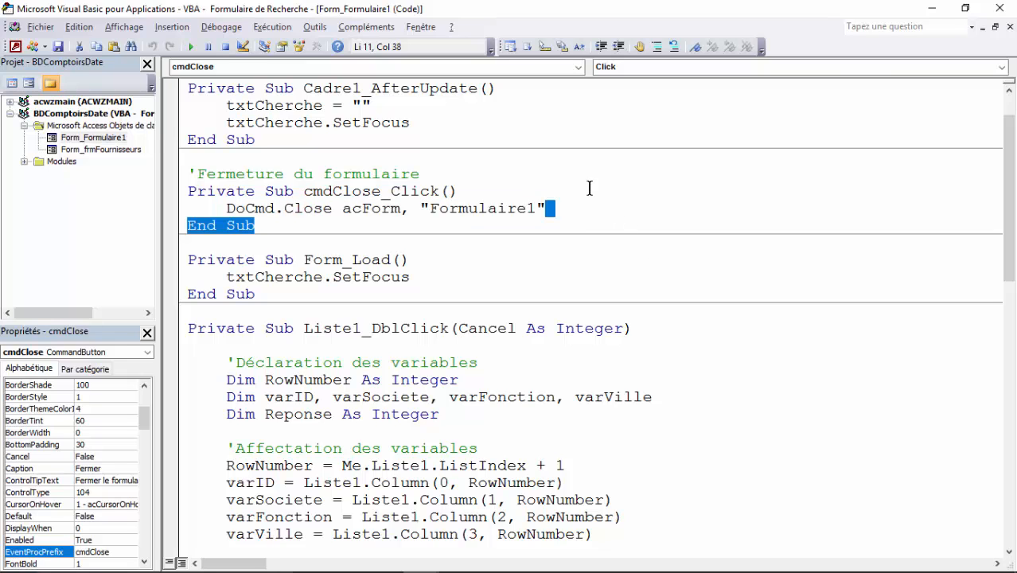
click(1008, 27)
click(999, 8)
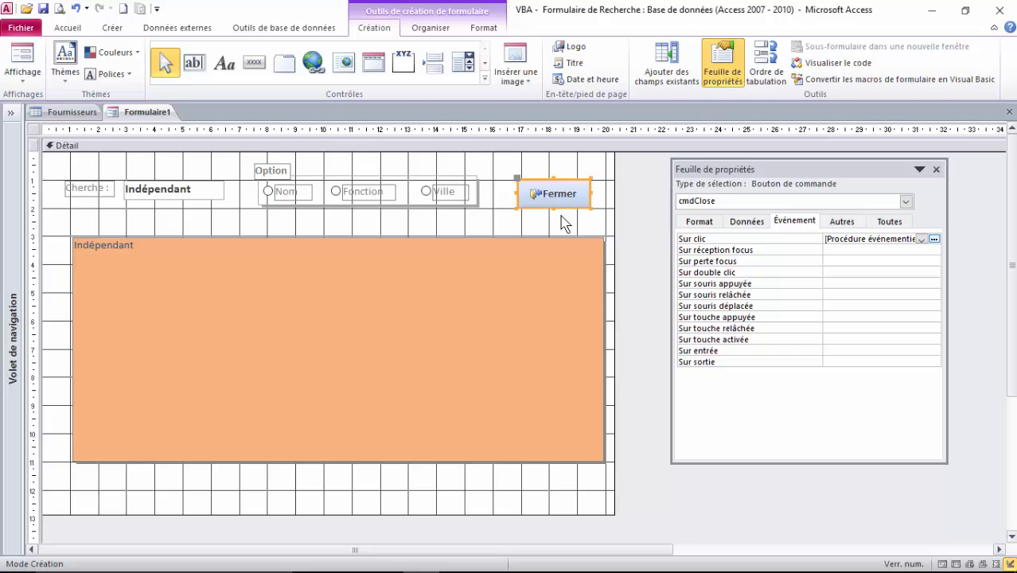
- Run the search form and close it with its Fermer button, saving the design changes, and close the Fournisseurs table
click(16, 67)
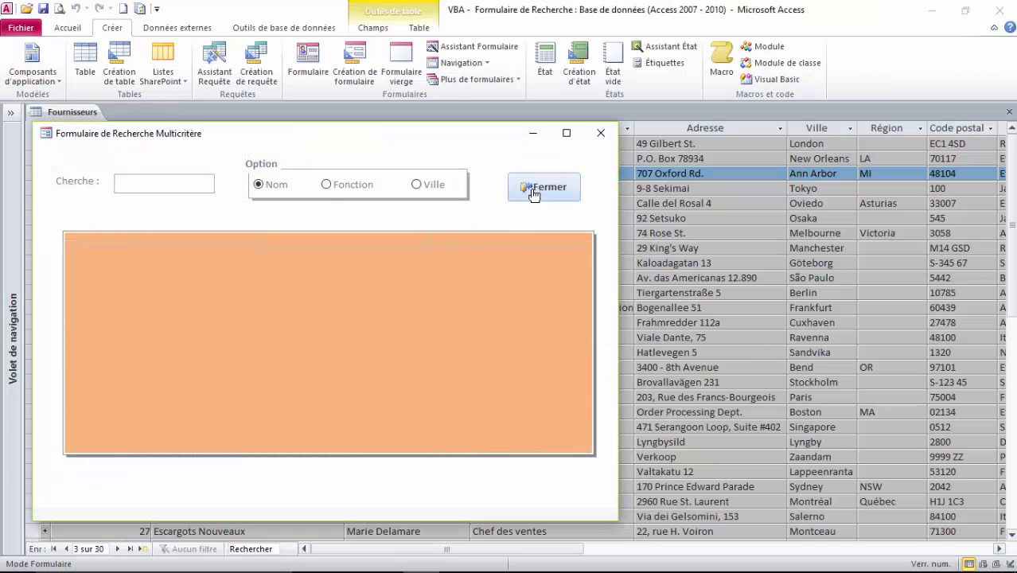
click(534, 189)
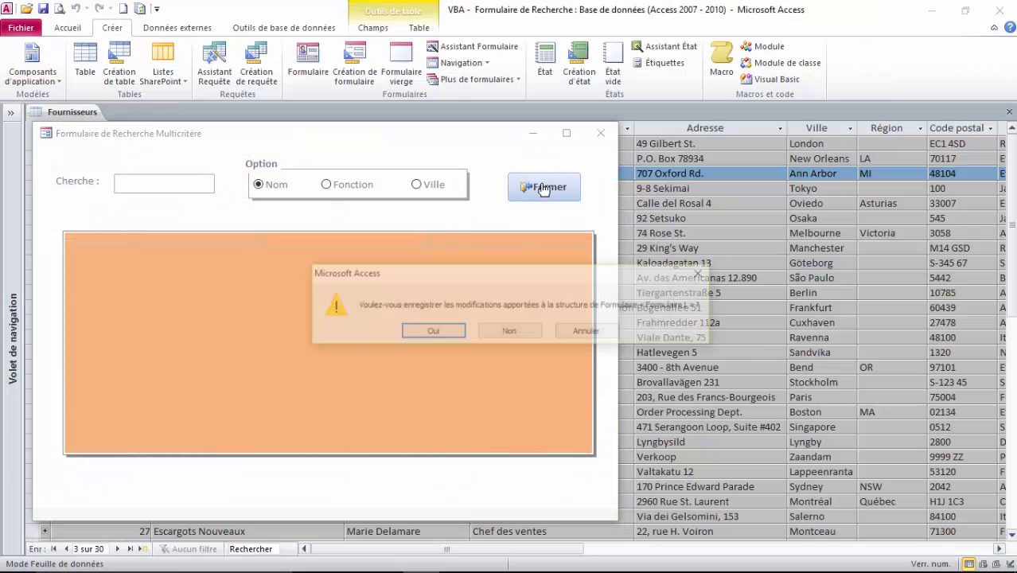
click(461, 333)
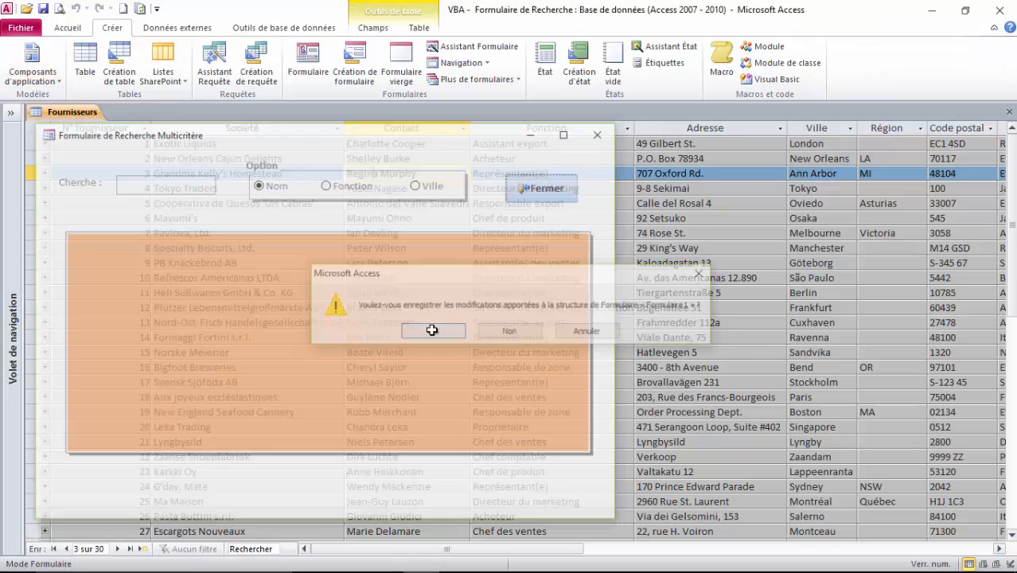
click(1008, 111)
click(19, 116)
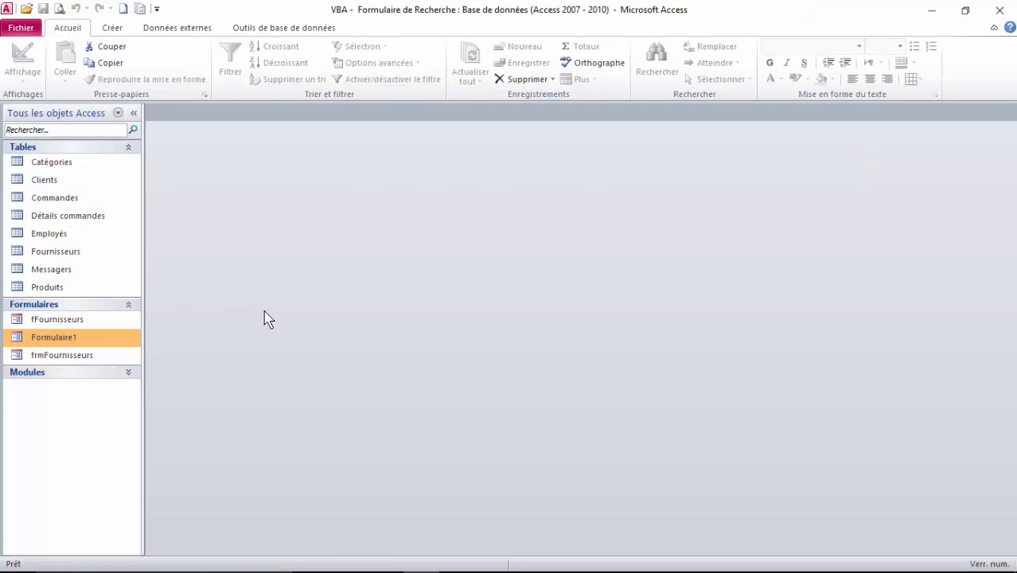
- Reopen Formulaire1 in Design view without the property sheet and select the Cherche text box
right_click(69, 338)
click(106, 380)
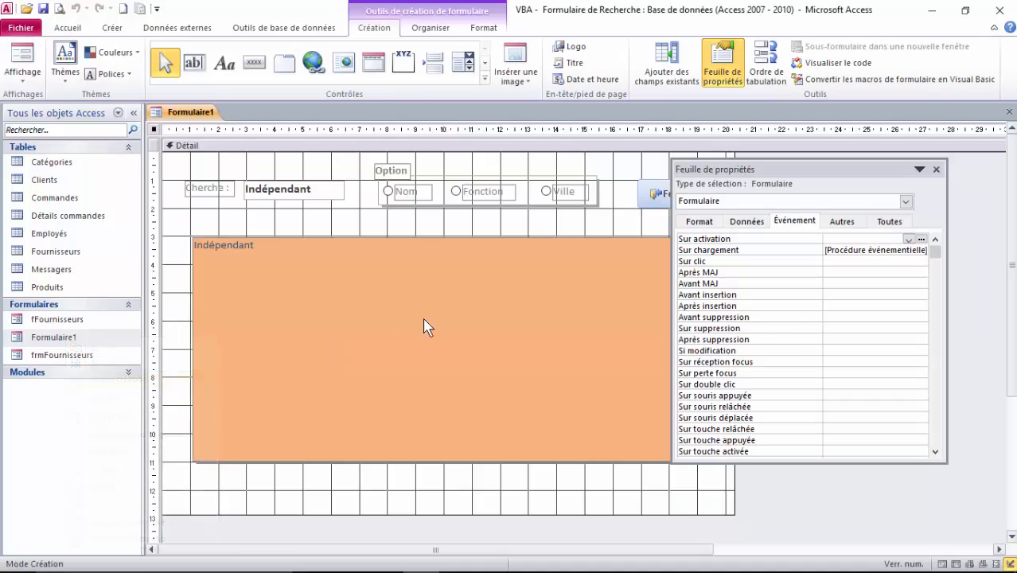
click(936, 170)
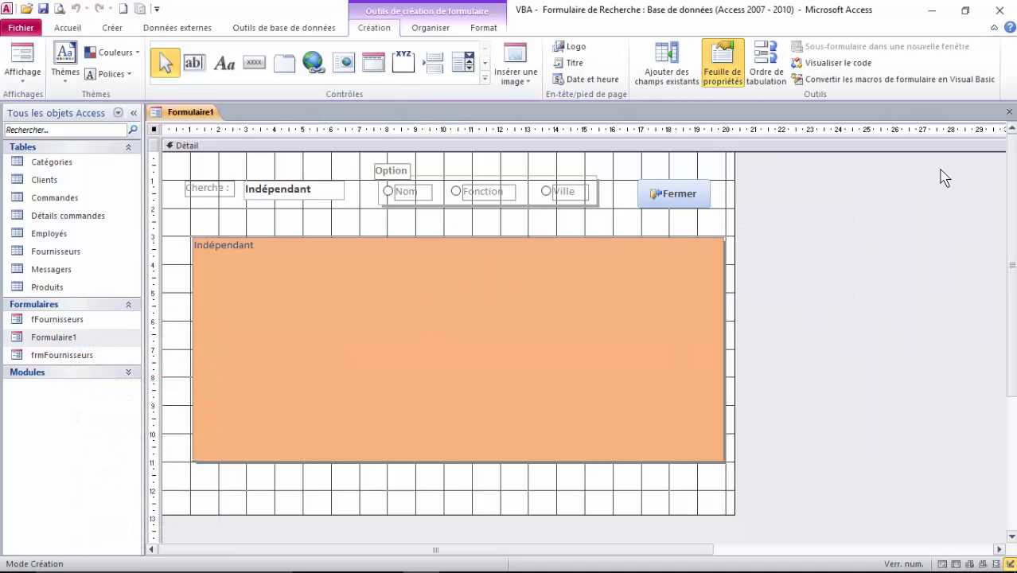
click(300, 198)
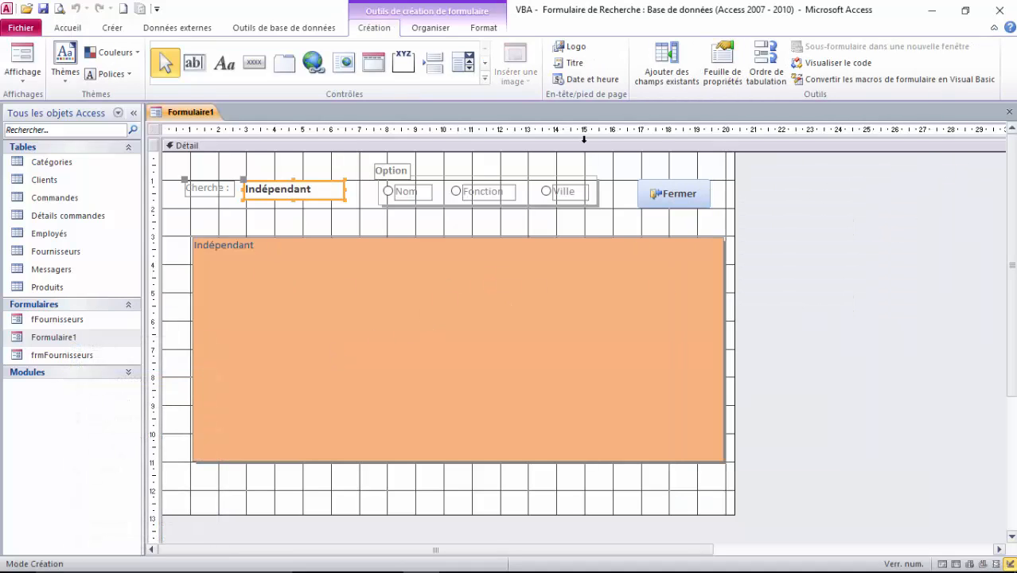
- Display the property sheet beside the form and view the Cherche text box's format properties
click(723, 67)
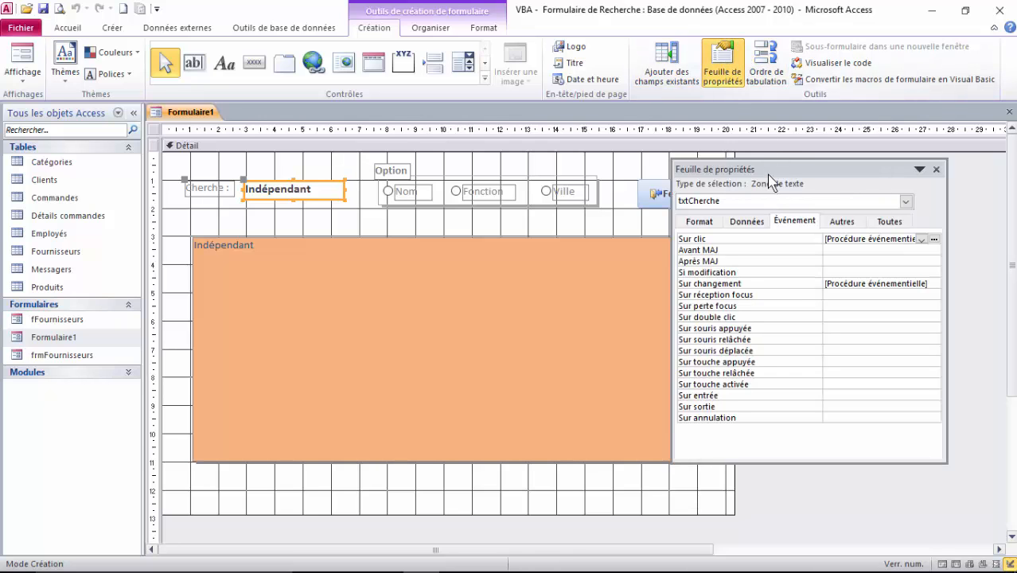
drag(768, 175, 832, 170)
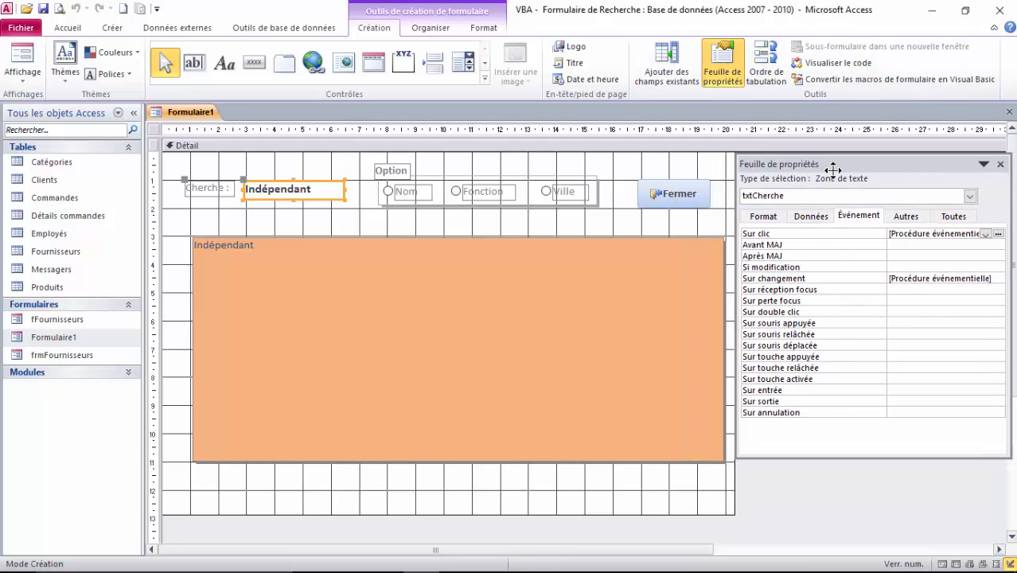
click(761, 217)
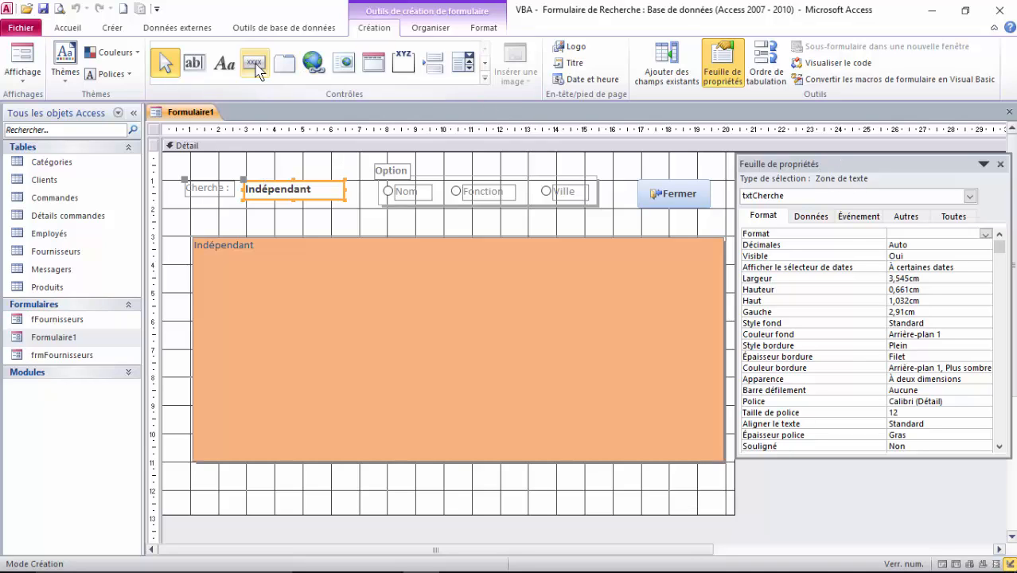
- Draw a text box about 3.5 cm wide and 0.56 cm high below the Cherche text box, selecting its label and field separately
click(194, 65)
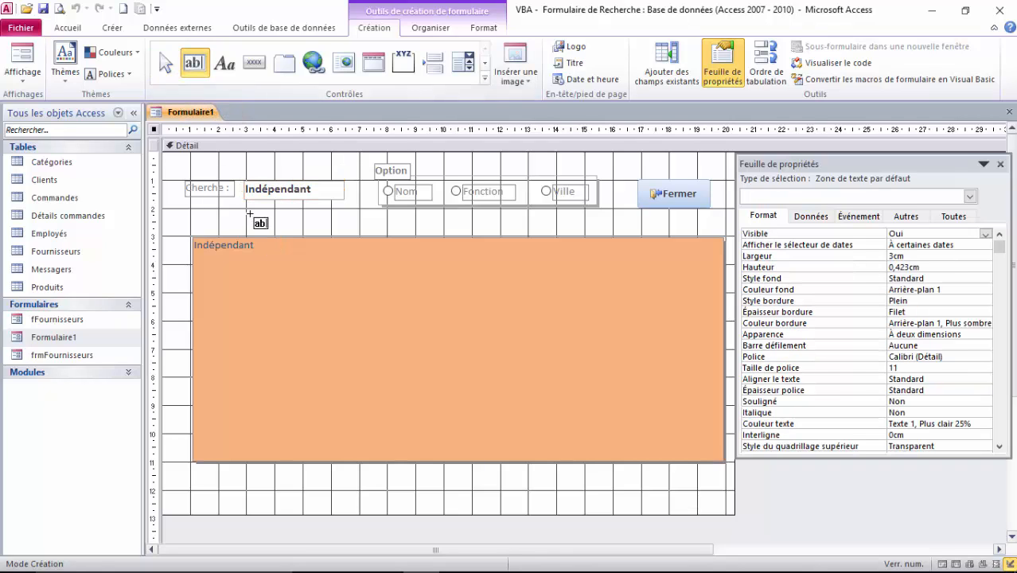
drag(250, 209, 348, 229)
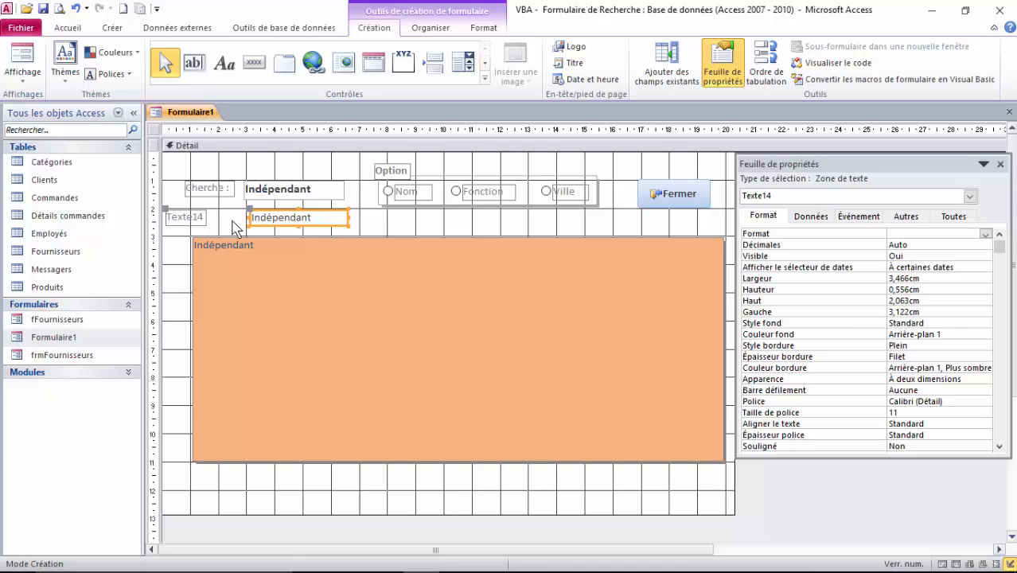
click(178, 225)
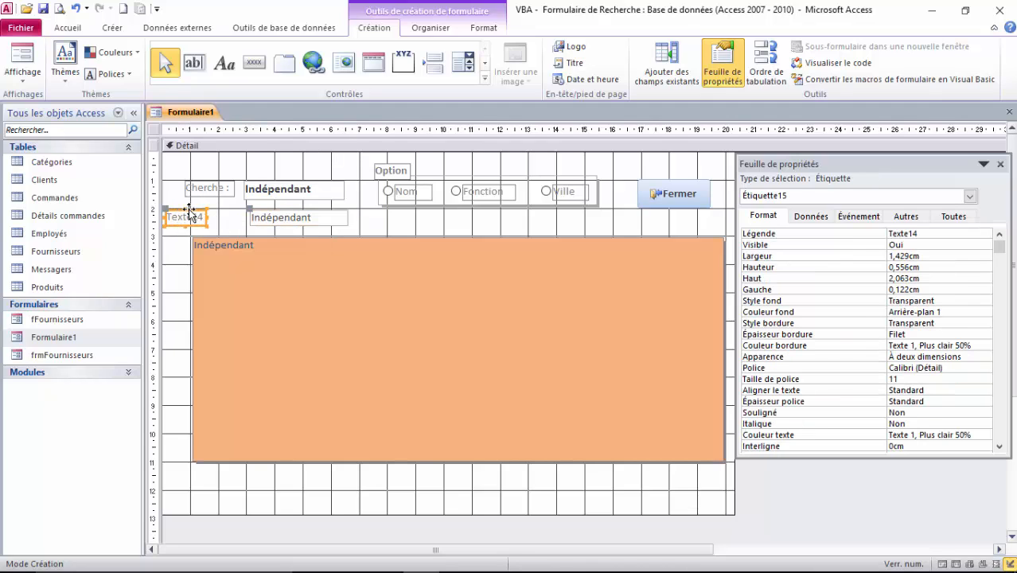
click(298, 224)
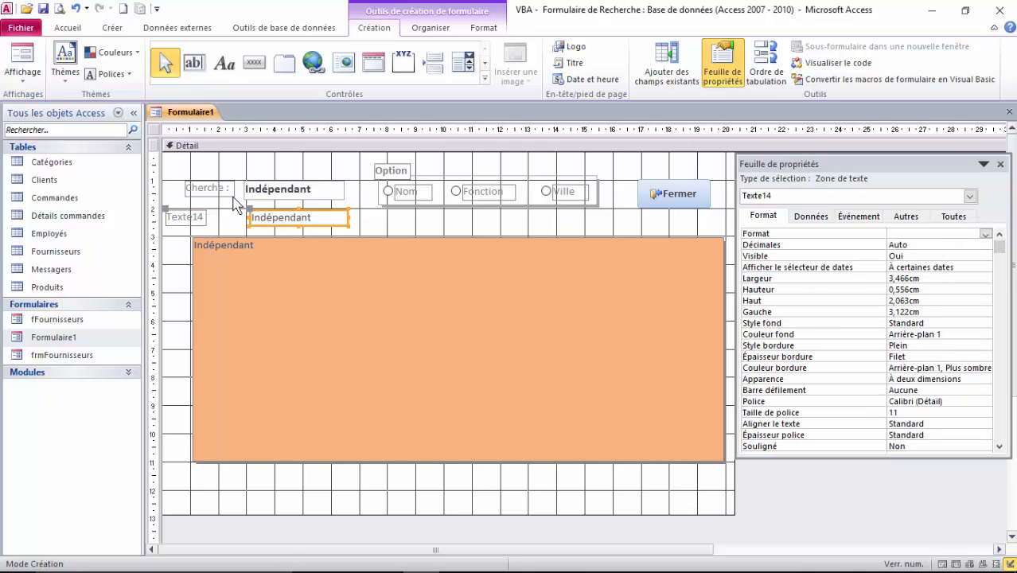
- Examine the Cherche text box's name, data and event properties
click(272, 192)
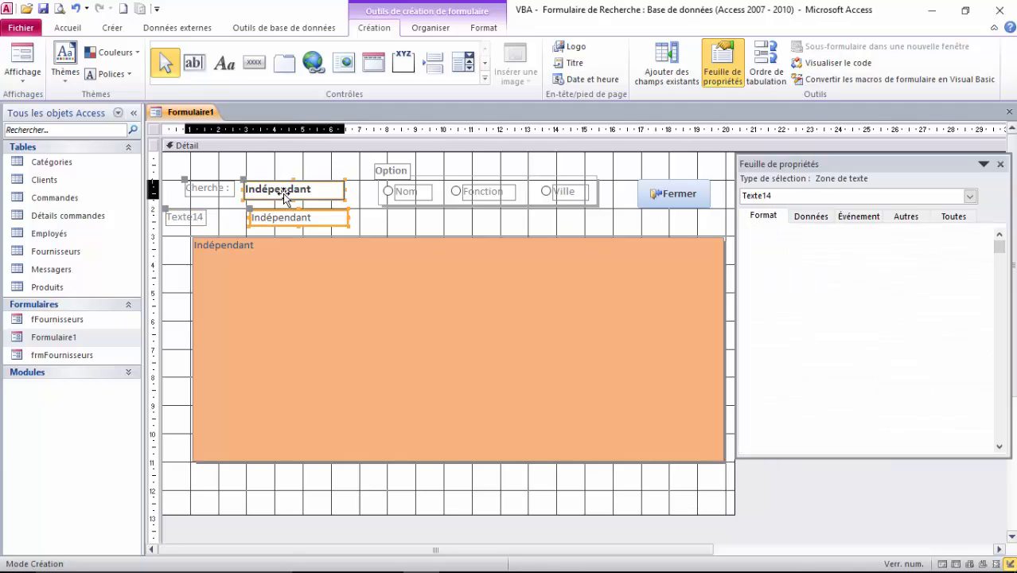
click(905, 217)
click(920, 233)
double_click(920, 233)
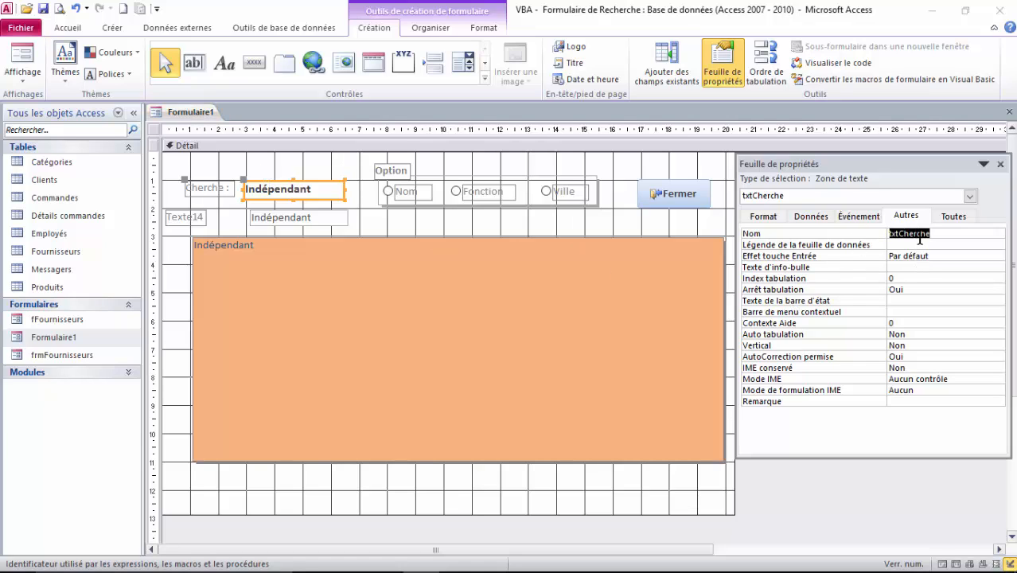
click(811, 217)
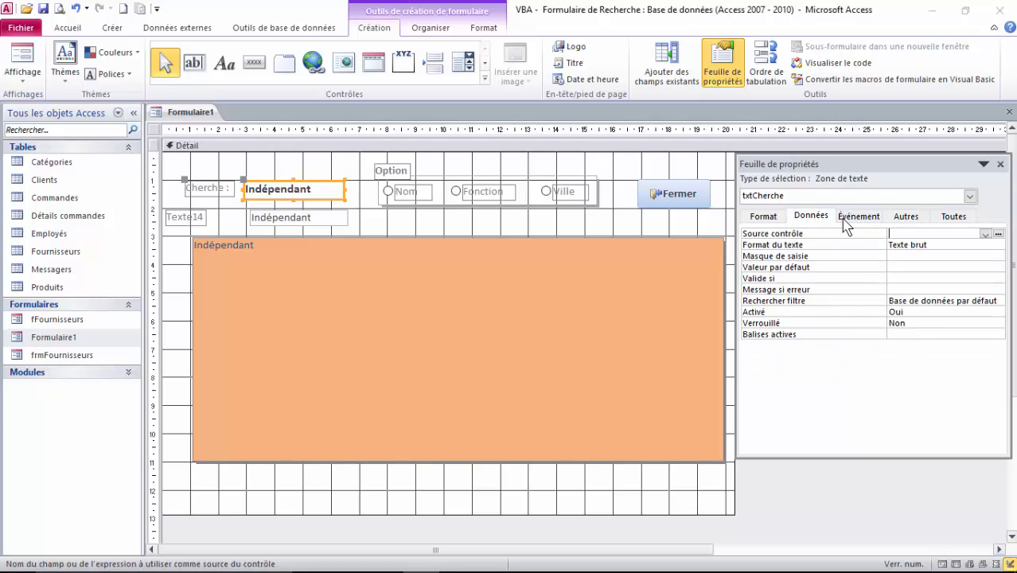
click(863, 223)
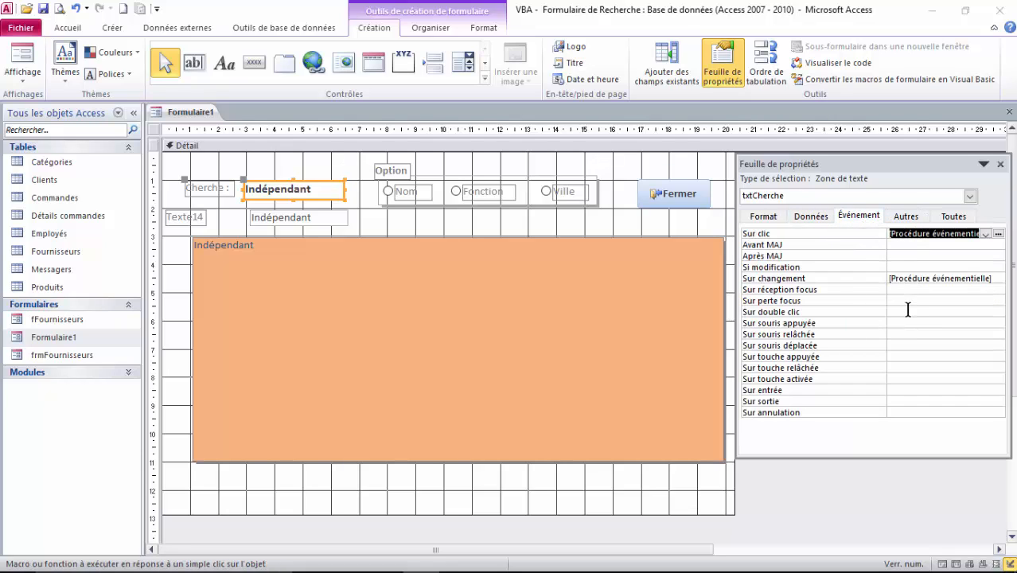
- Run the search form and close it without saving the design changes, discarding the extra text box
click(326, 188)
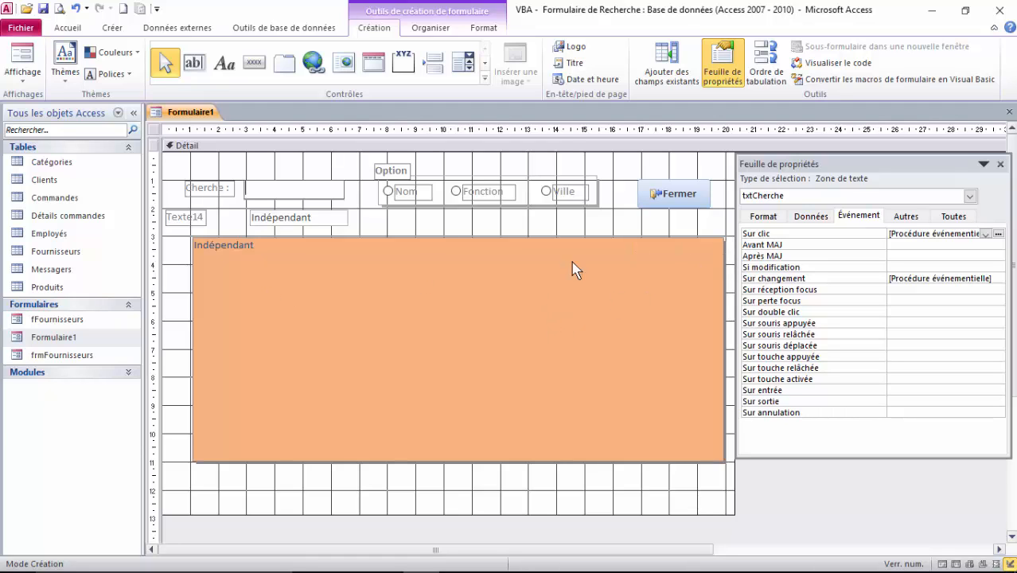
click(19, 55)
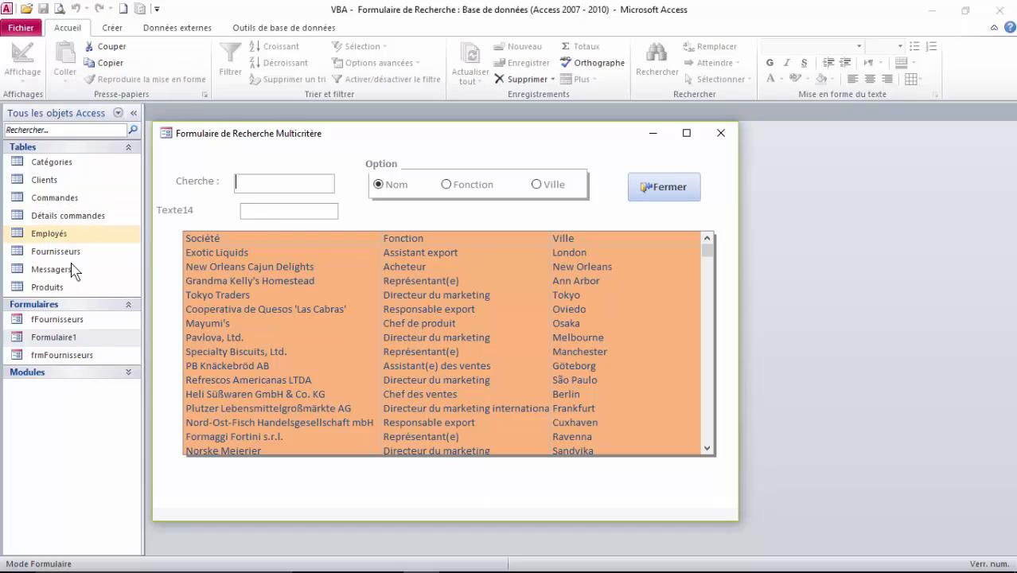
right_click(324, 158)
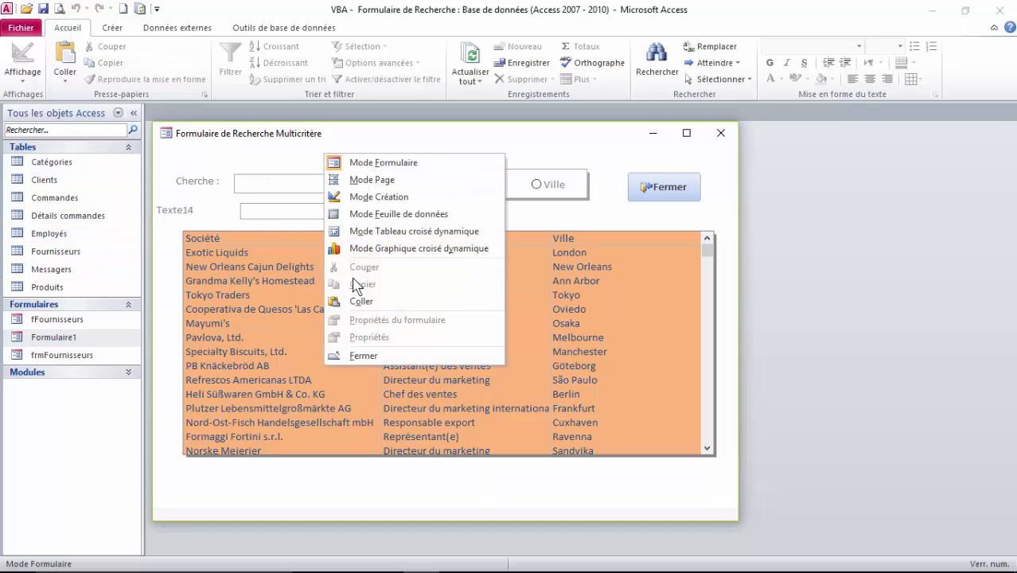
click(385, 356)
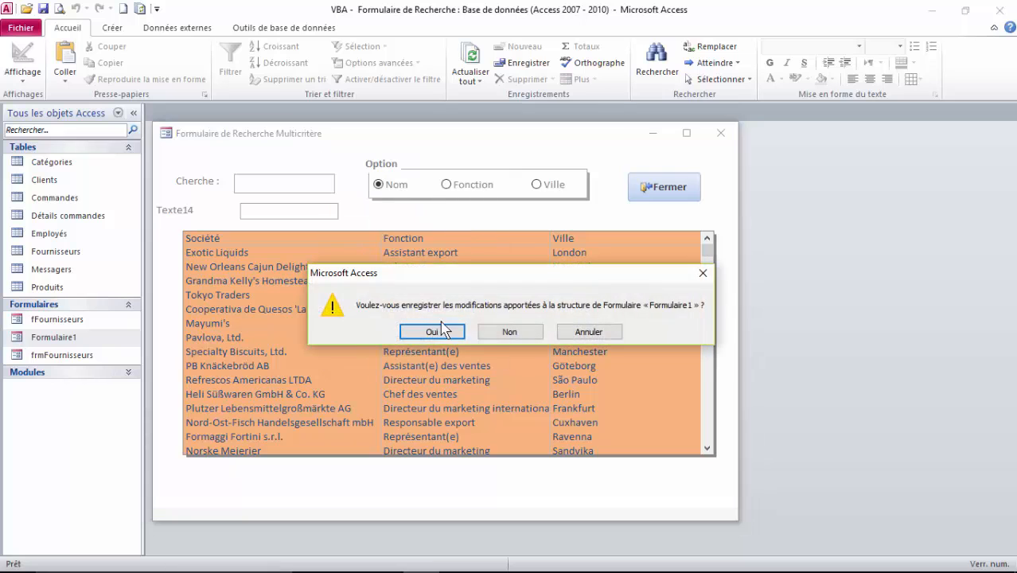
click(509, 331)
- Reopen Formulaire1 in Design view and select the Cherche text box's Sur changement event property
right_click(56, 340)
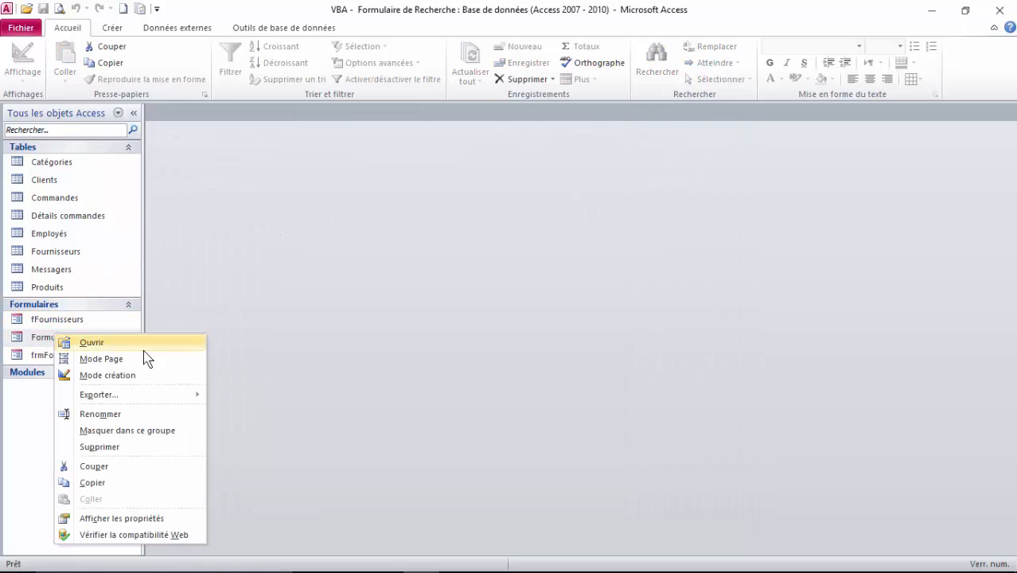
click(121, 374)
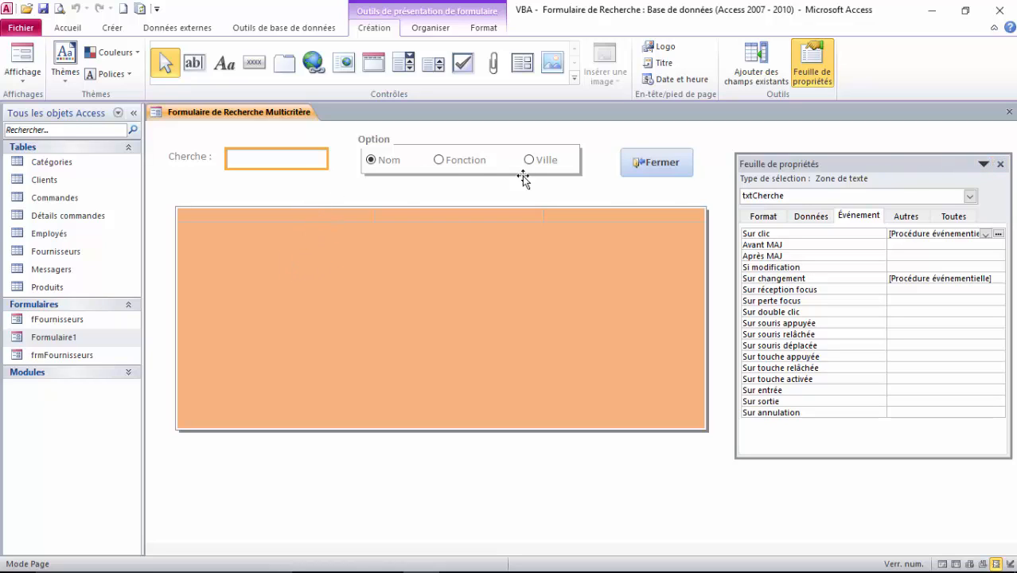
click(348, 194)
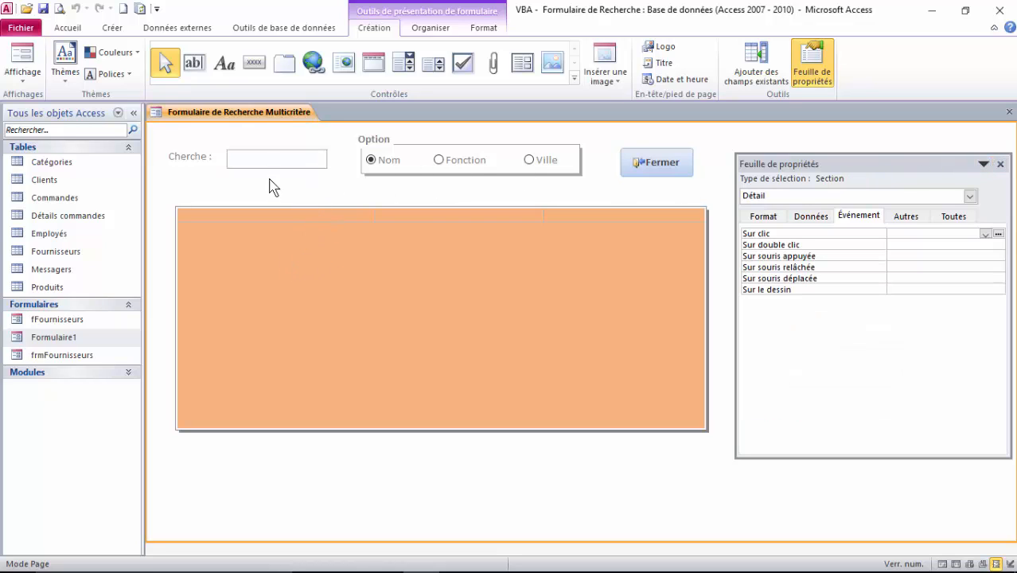
click(22, 59)
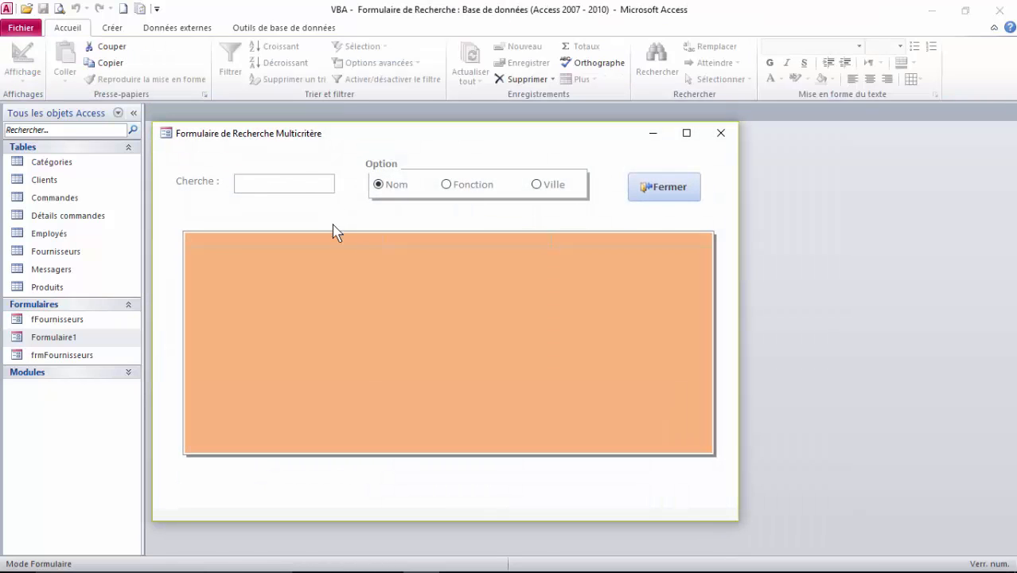
right_click(342, 159)
click(397, 196)
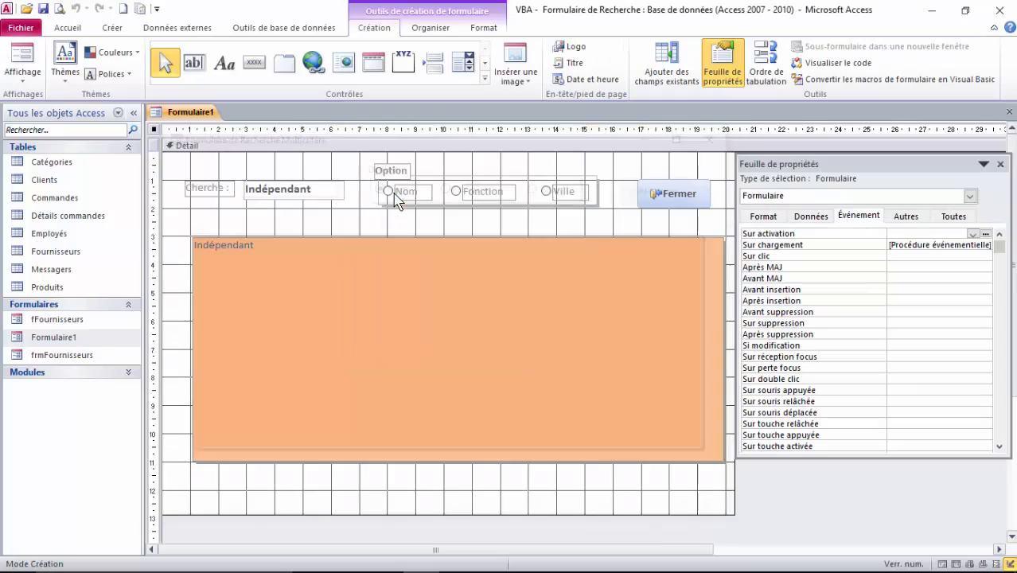
click(275, 199)
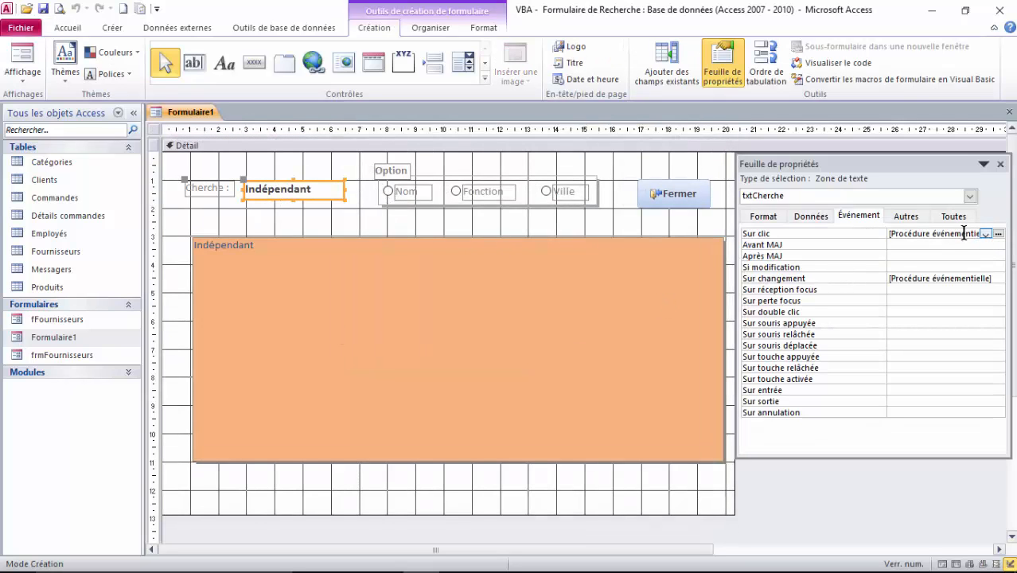
click(908, 277)
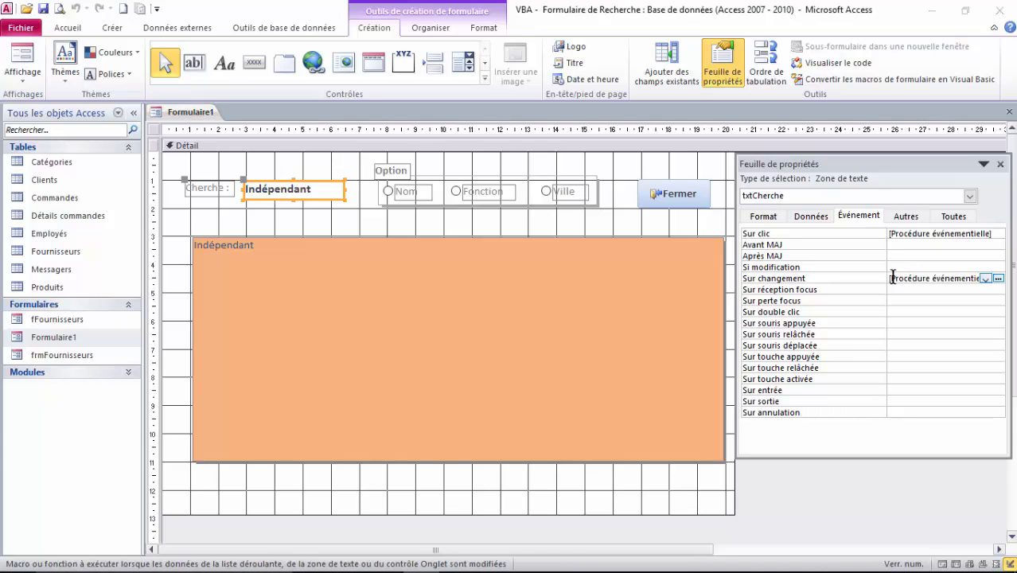